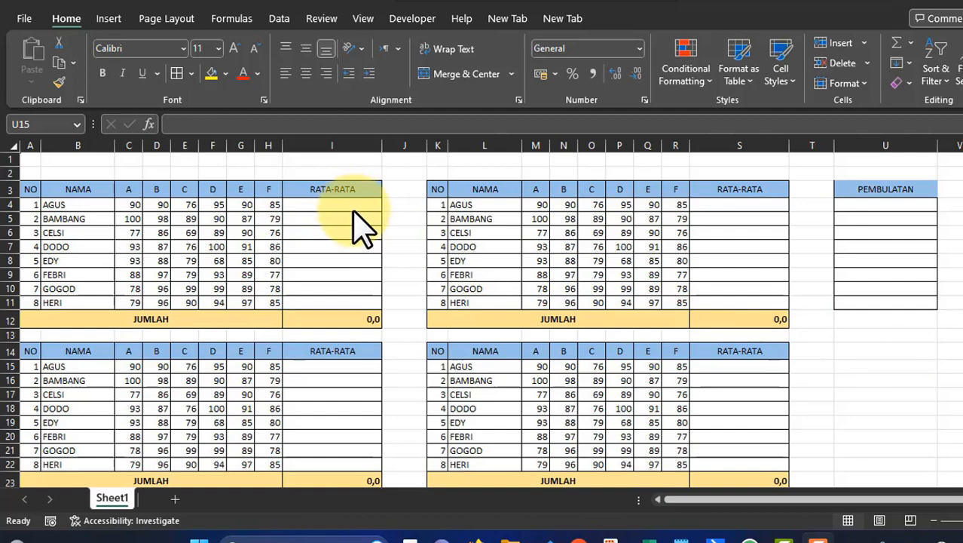
# - Calculate the first row's average in I4 with =AVERAGE(C4:H4) and fill the formula down to I11
pyautogui.click(348, 289)
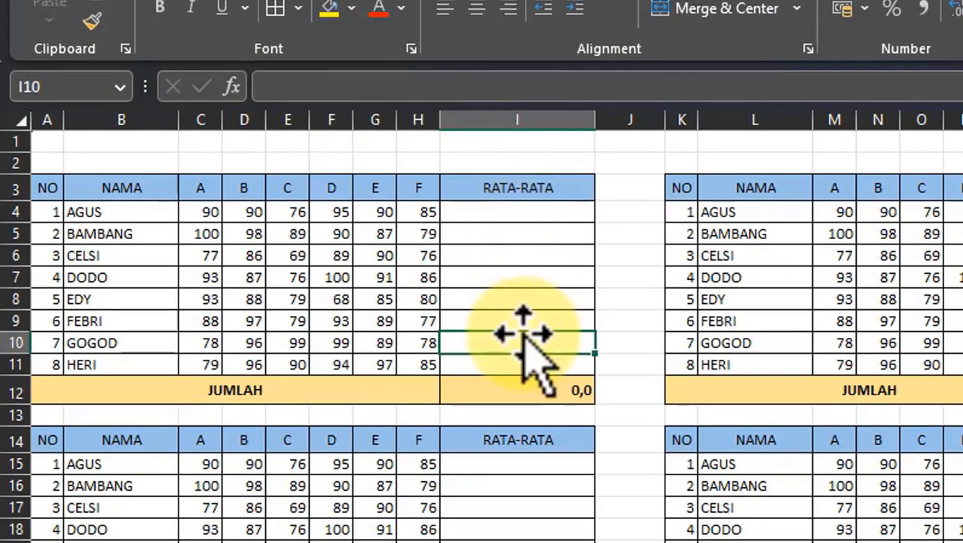
pyautogui.click(517, 213)
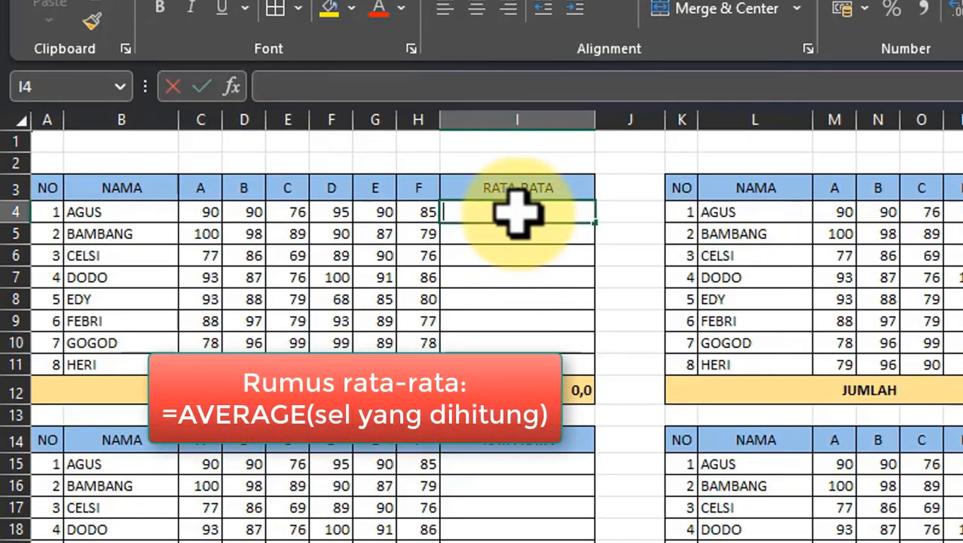
pyautogui.write('=AVERAG')
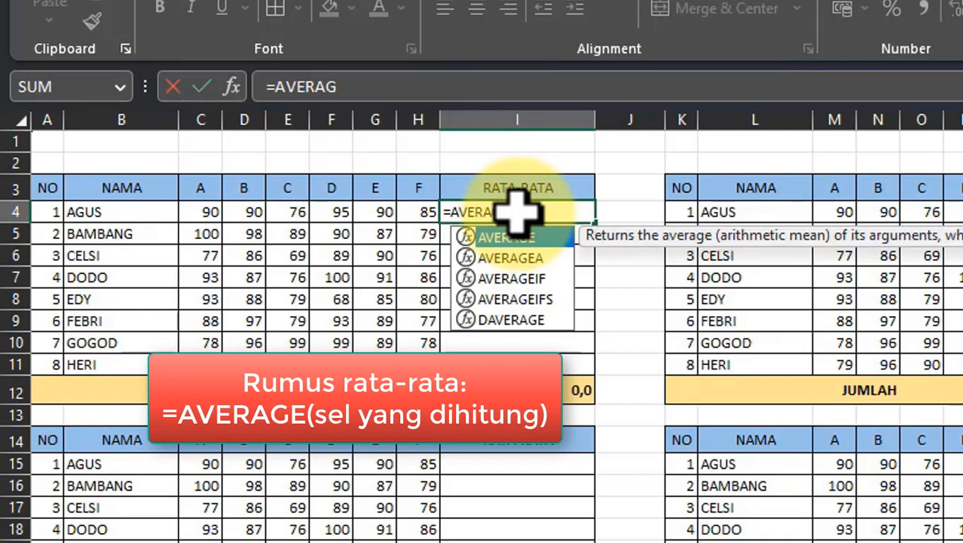
pyautogui.write('E(')
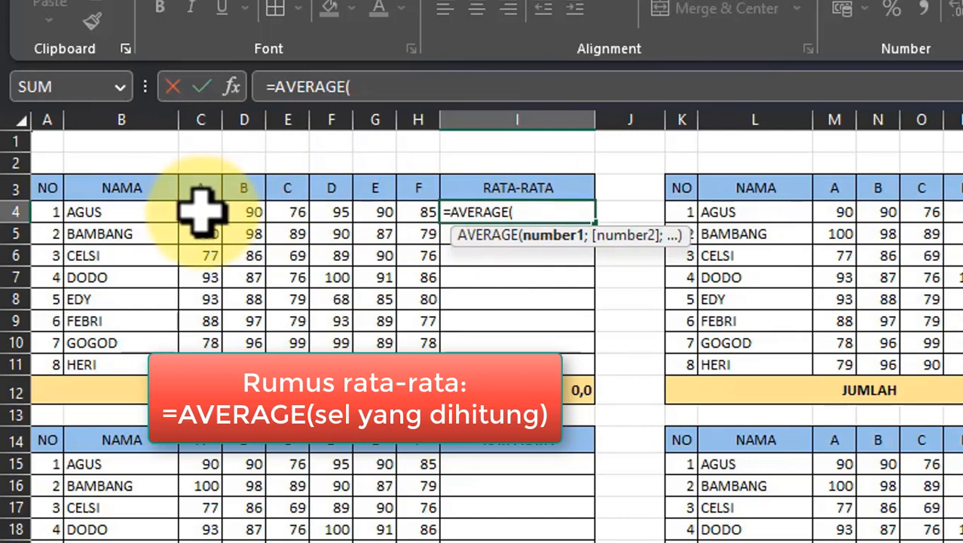
pyautogui.moveTo(200, 211); pyautogui.dragTo(413, 209)
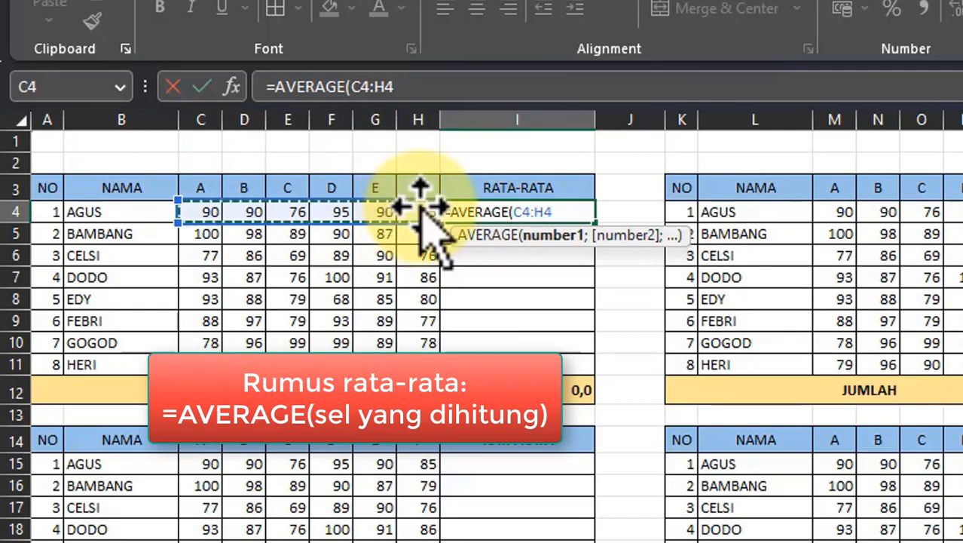
pyautogui.press('Return')
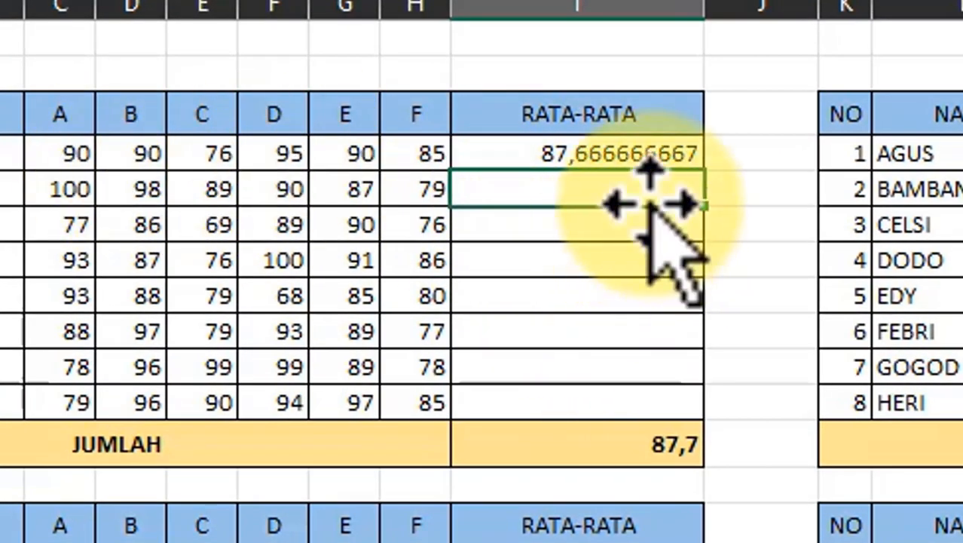
pyautogui.click(647, 155)
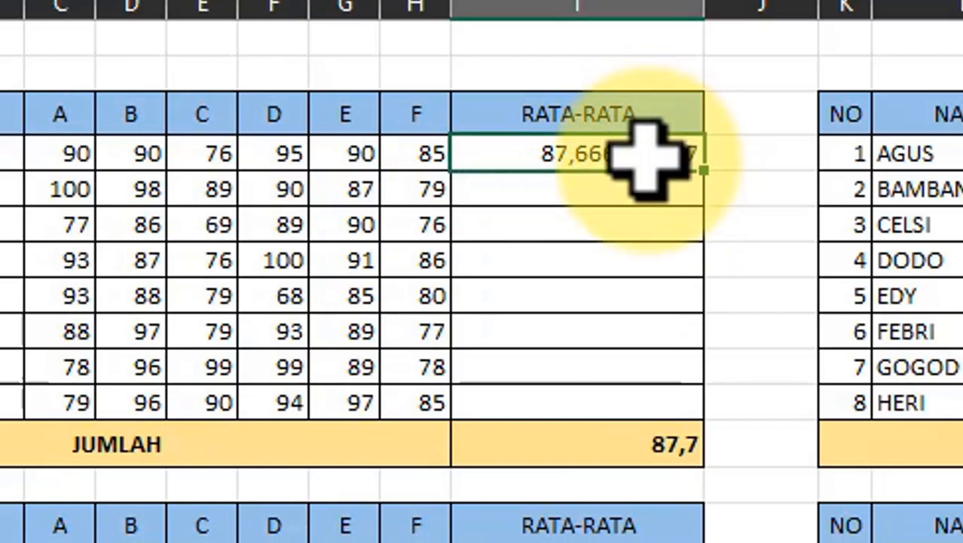
pyautogui.doubleClick(703, 172)
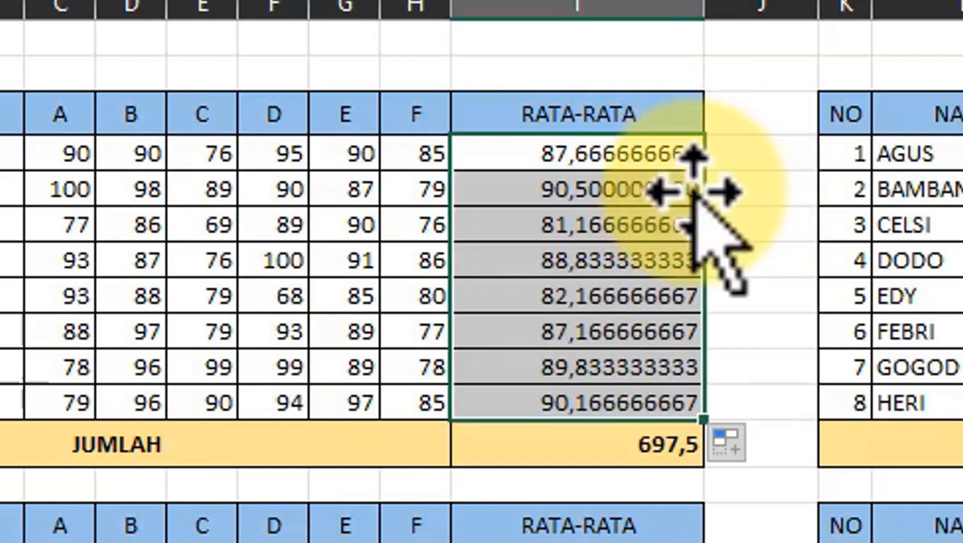
# - Increase the decimal places displayed for the average in I4 twice, and decrease them once
pyautogui.click(660, 541)
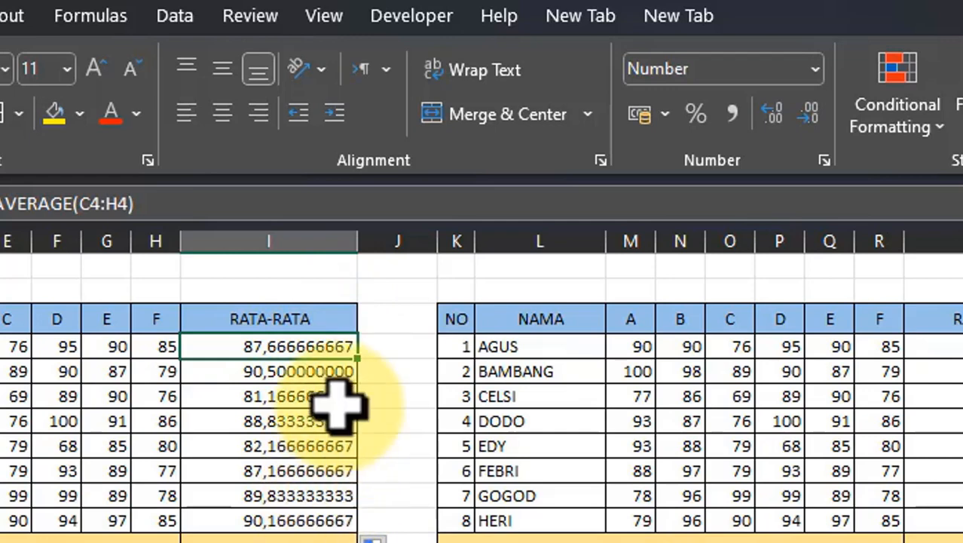
pyautogui.click(774, 123)
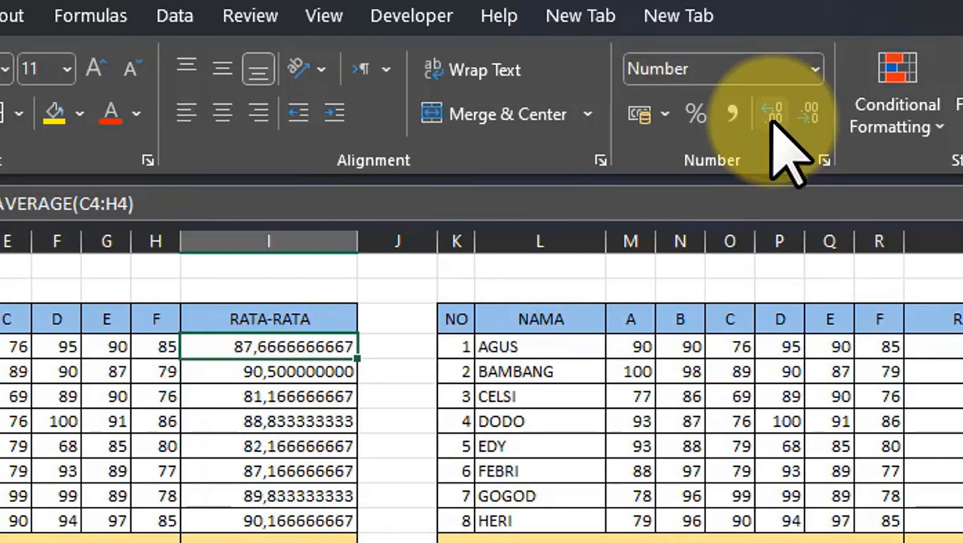
pyautogui.click(774, 121)
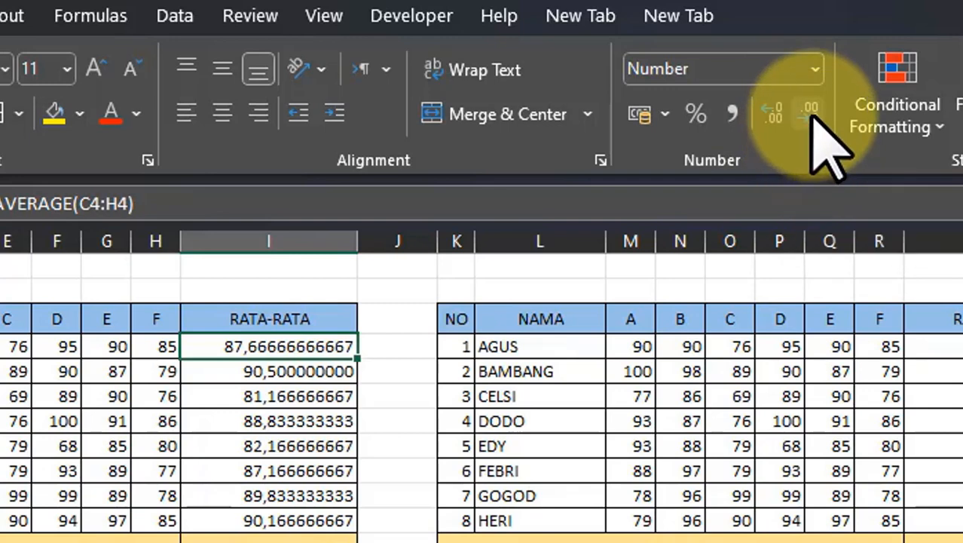
pyautogui.click(812, 119)
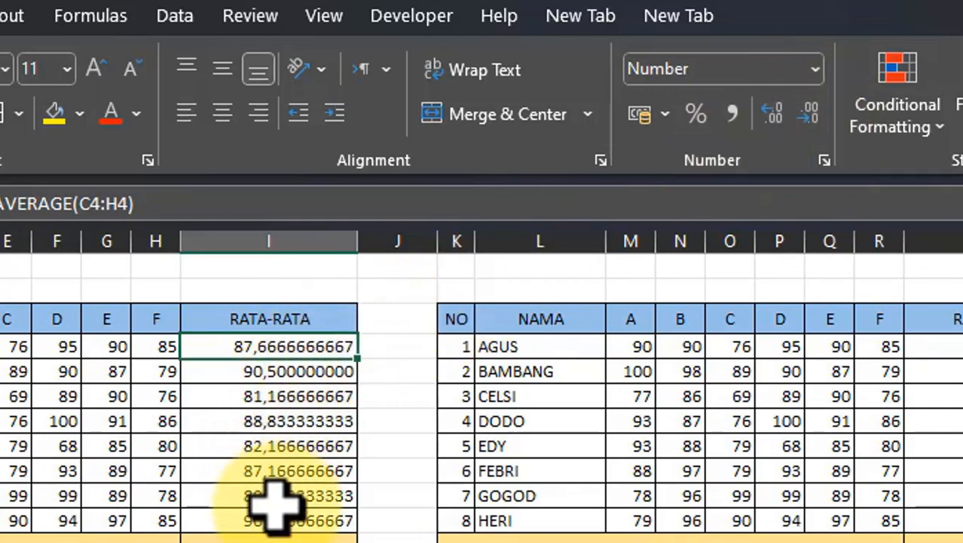
# - Reduce the displayed decimals of the averages in I4:I11 to one decimal place
pyautogui.moveTo(271, 519); pyautogui.dragTo(284, 354)
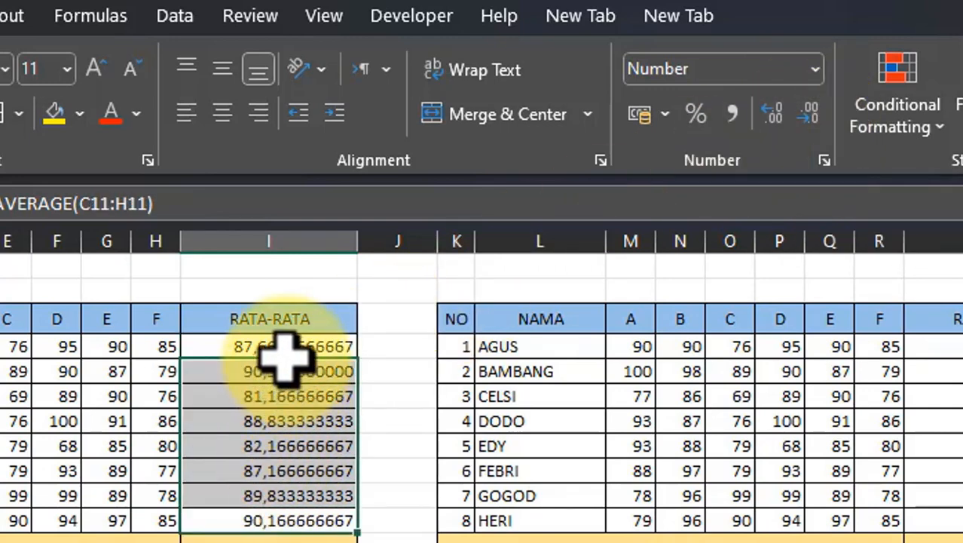
pyautogui.click(810, 115)
pyautogui.click(810, 115)
pyautogui.click(810, 114)
pyautogui.click(810, 114)
pyautogui.click(810, 115)
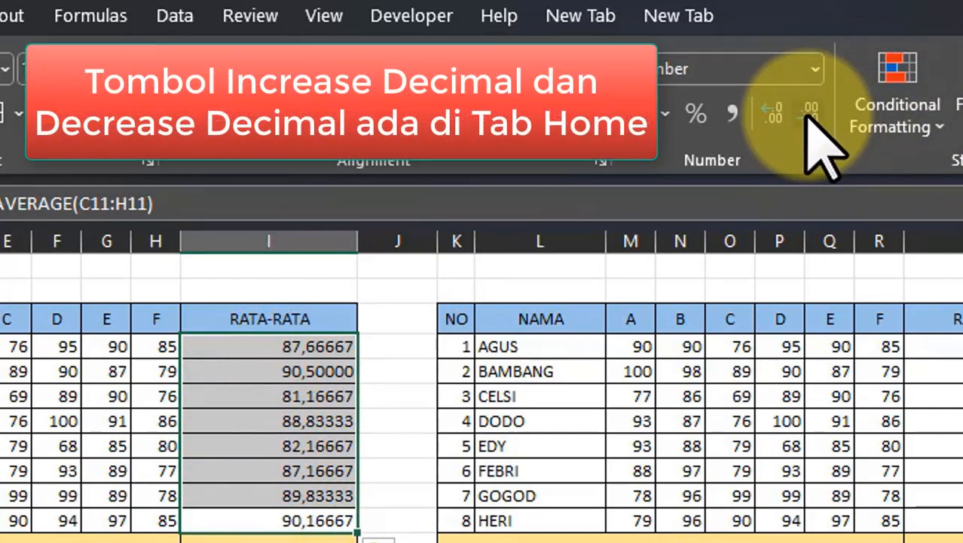
pyautogui.click(810, 115)
pyautogui.click(810, 114)
pyautogui.click(810, 114)
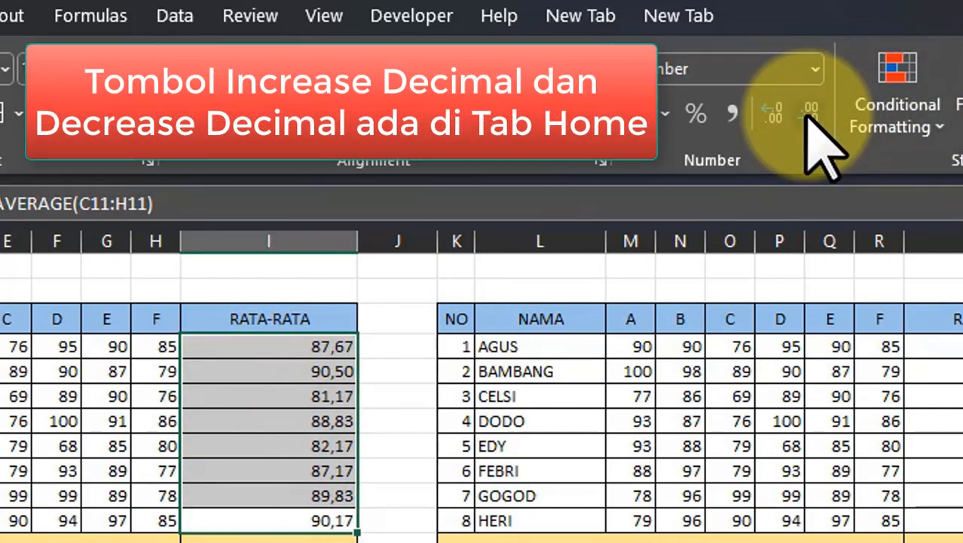
pyautogui.click(810, 114)
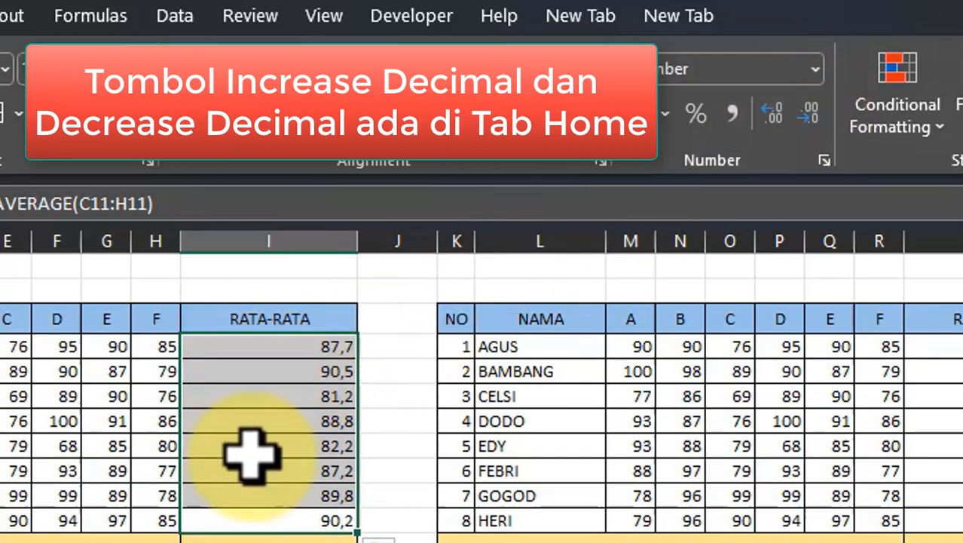
pyautogui.click(255, 511)
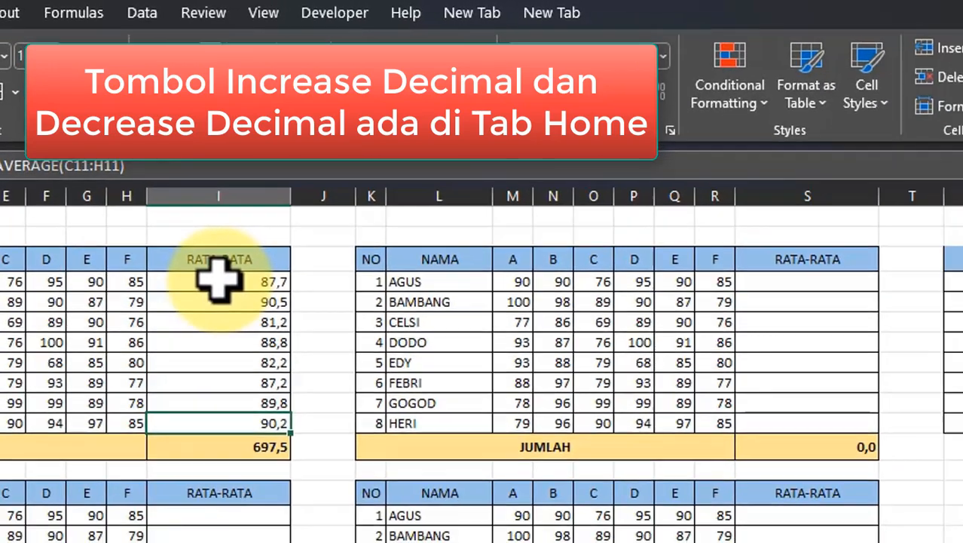
# - Copy the I4 average into U16 as a value to inspect its full decimals, and clear that cell
pyautogui.click(270, 348)
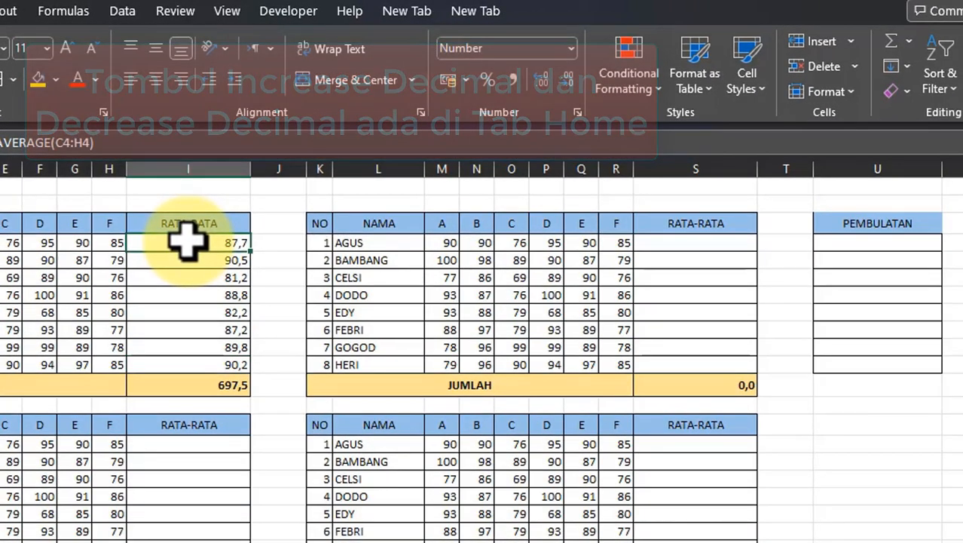
pyautogui.rightClick(189, 242)
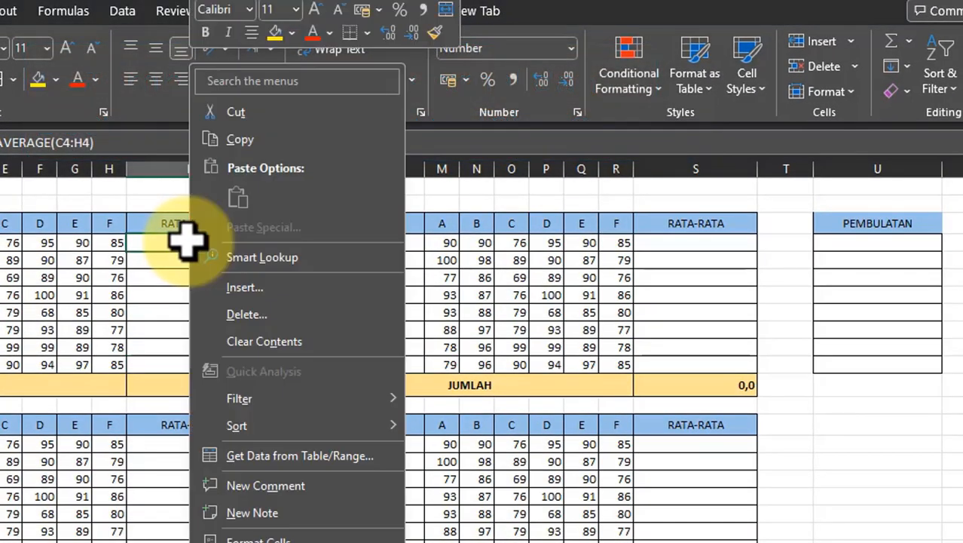
pyautogui.click(245, 145)
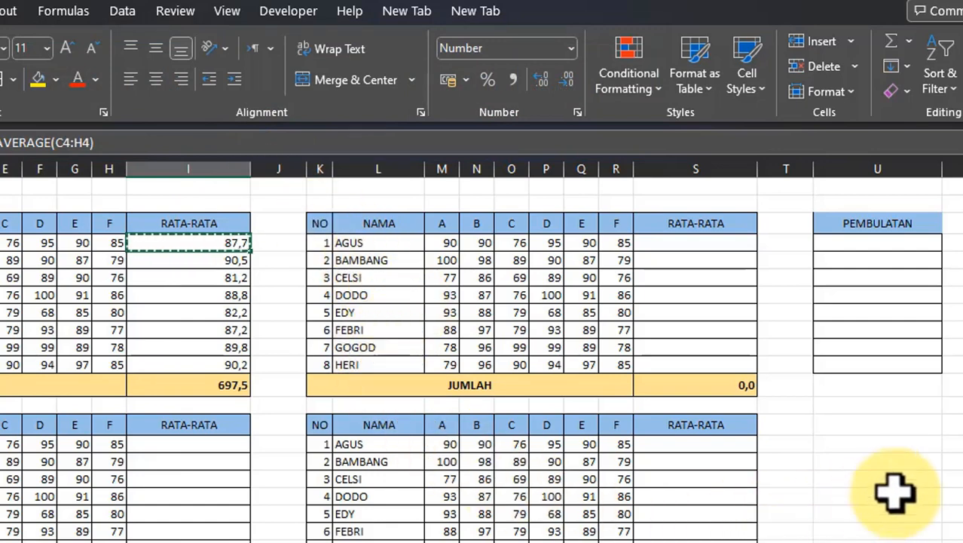
pyautogui.click(832, 461)
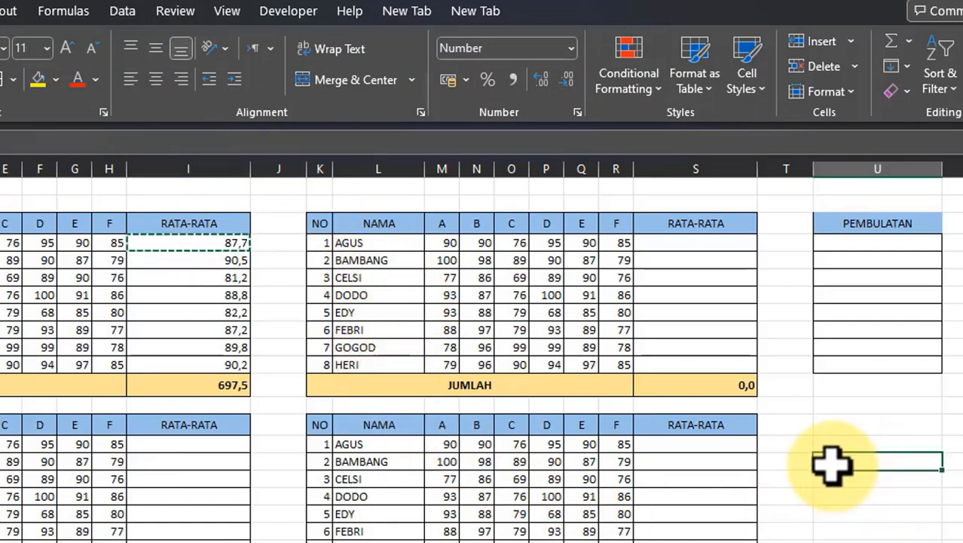
pyautogui.rightClick(830, 462)
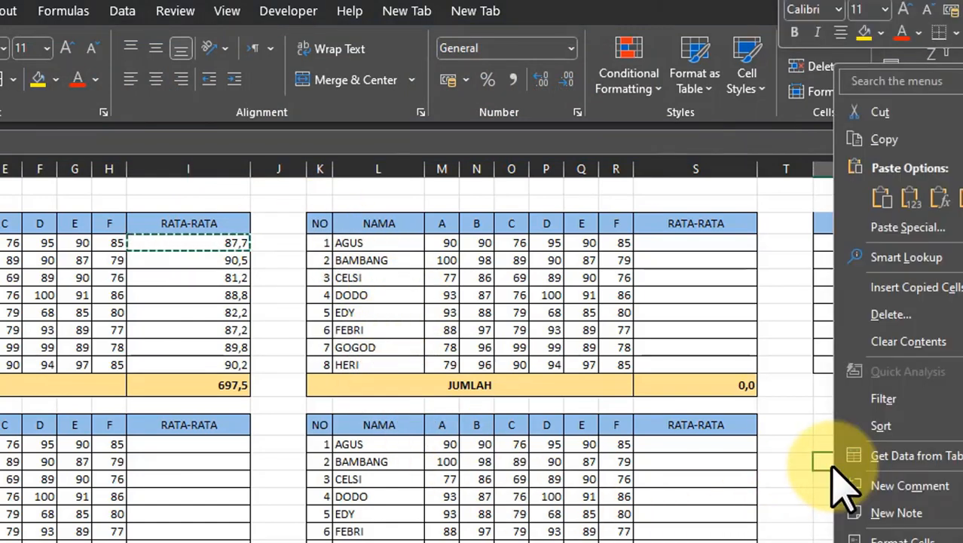
pyautogui.click(911, 198)
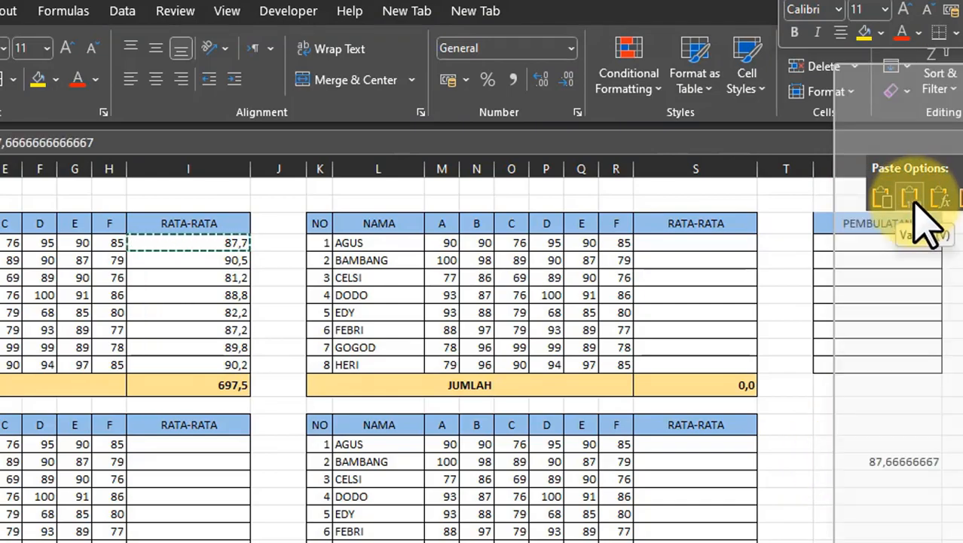
pyautogui.click(878, 524)
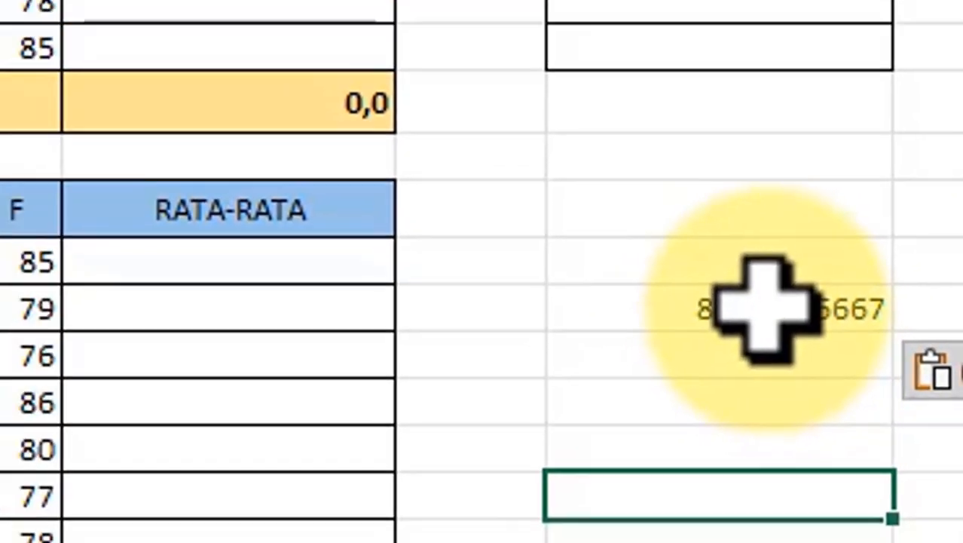
pyautogui.click(760, 298)
pyautogui.press('Delete')
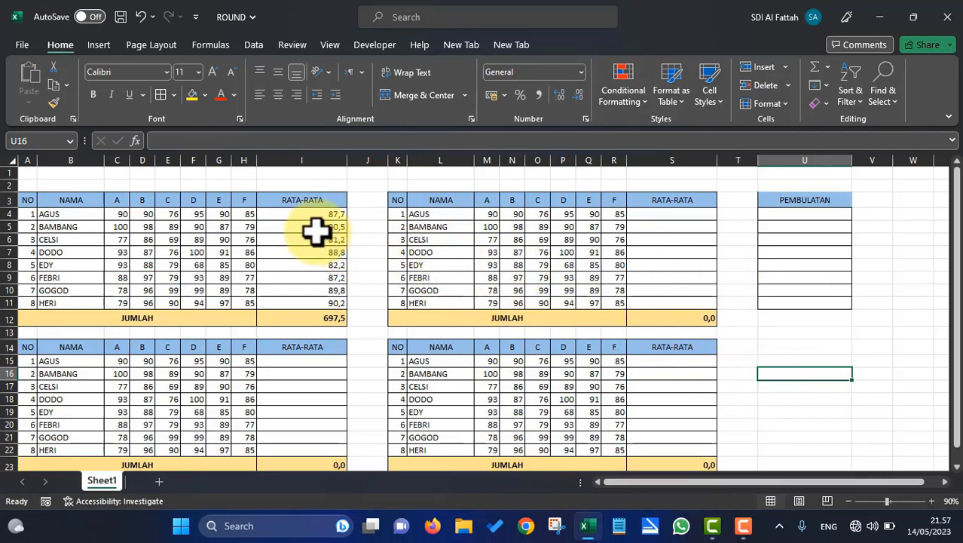
# - Round the I4 average in PEMBULATAN cell U4 with =ROUND(I4;1) and fill the formula down to U11
pyautogui.moveTo(309, 213); pyautogui.dragTo(308, 303)
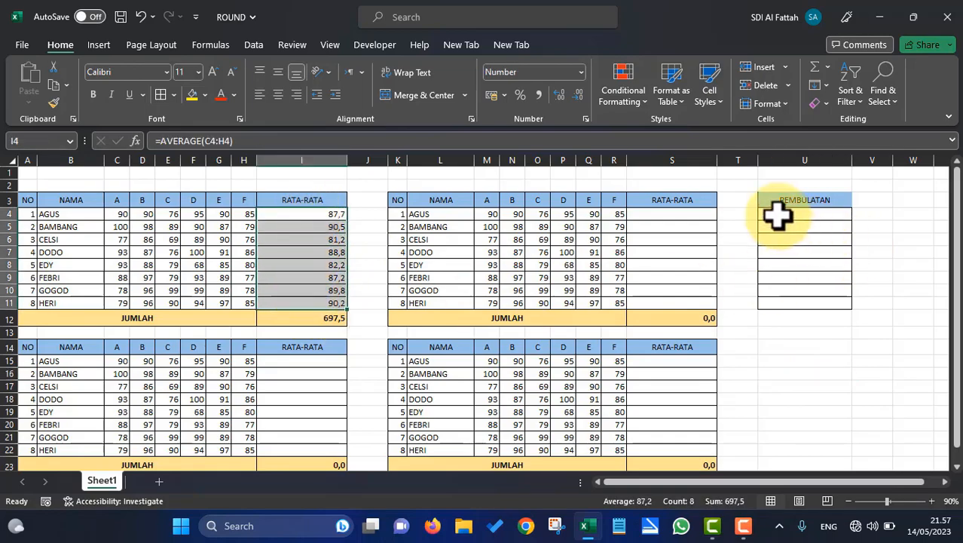
pyautogui.click(777, 217)
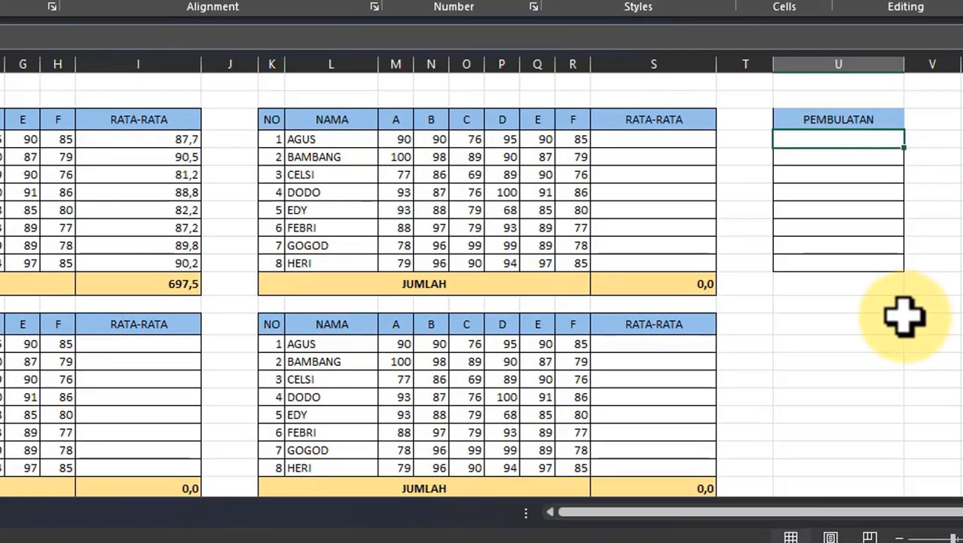
pyautogui.write('=')
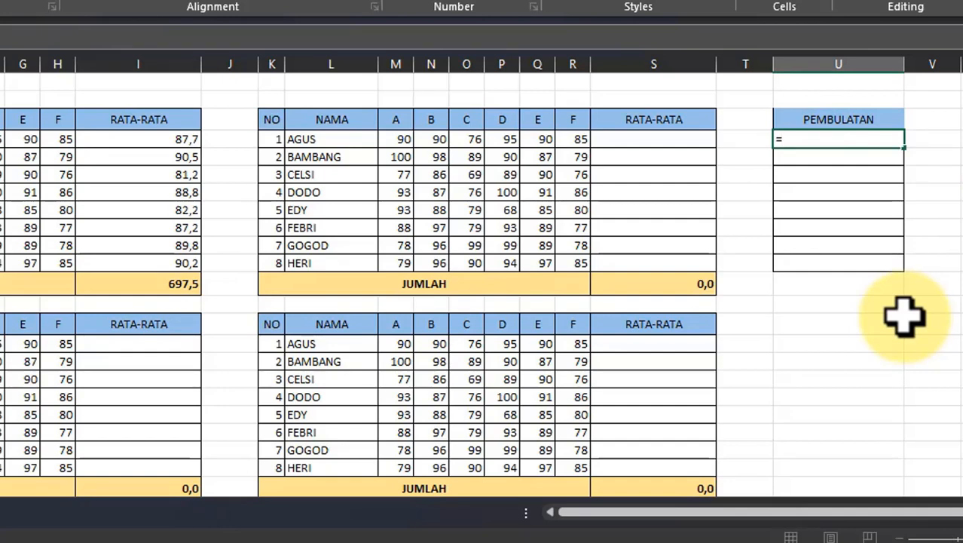
pyautogui.write('ROUND')
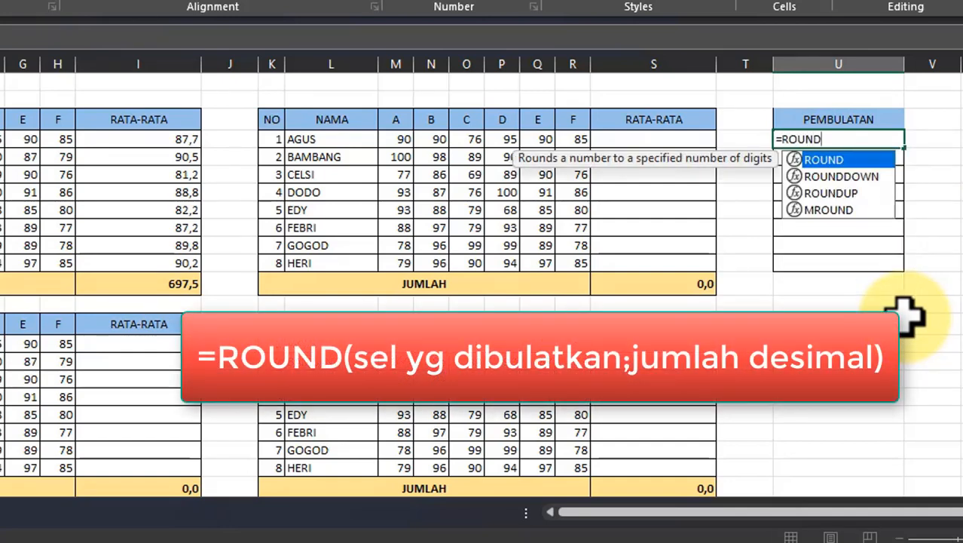
pyautogui.write('(')
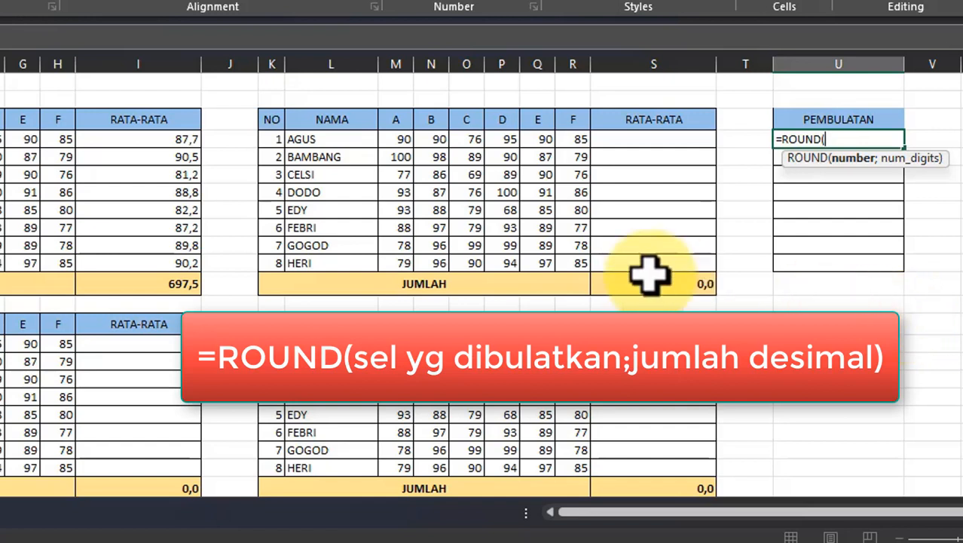
pyautogui.click(166, 139)
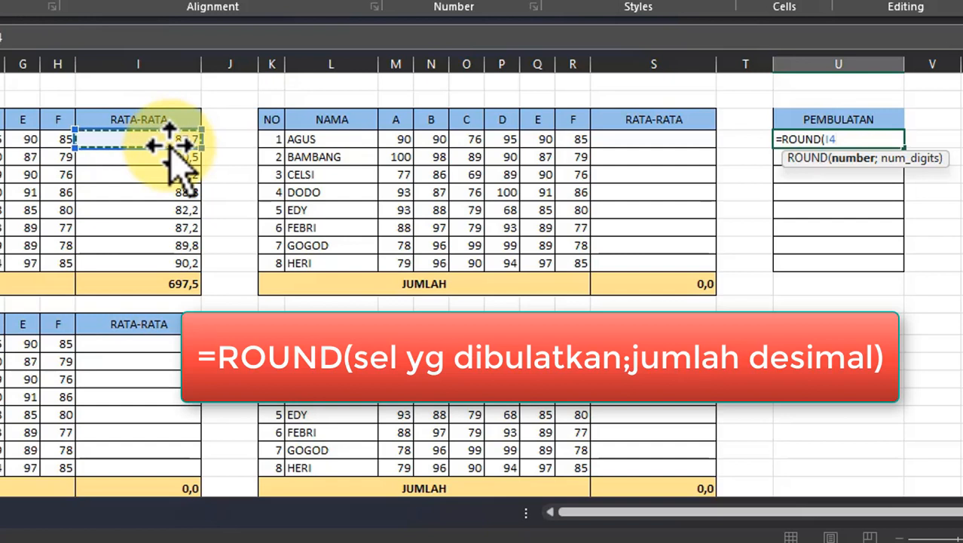
pyautogui.write(';1')
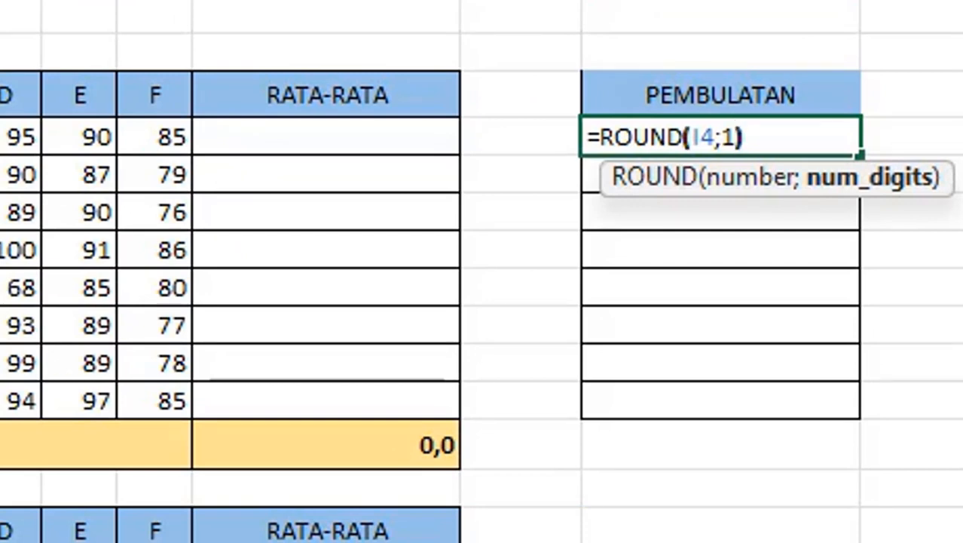
pyautogui.press('Return')
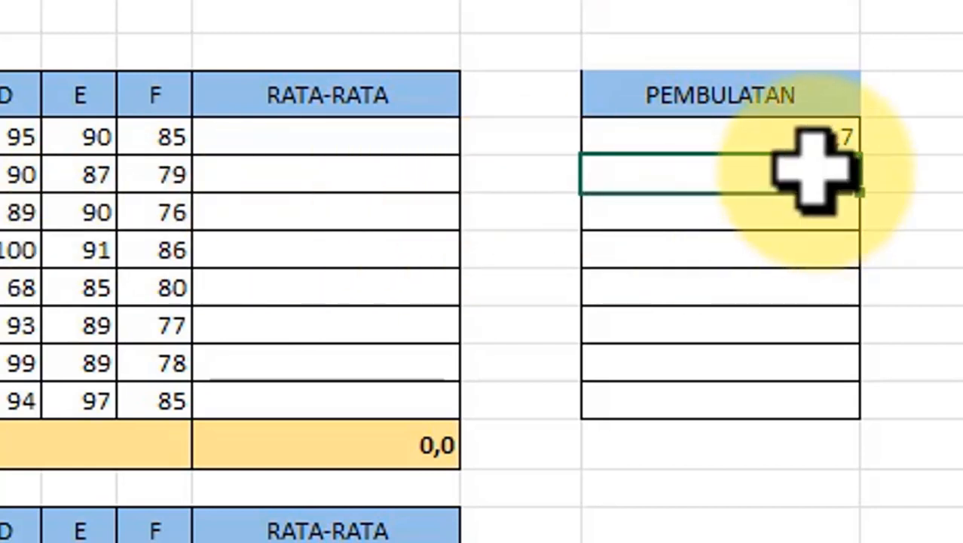
pyautogui.click(812, 134)
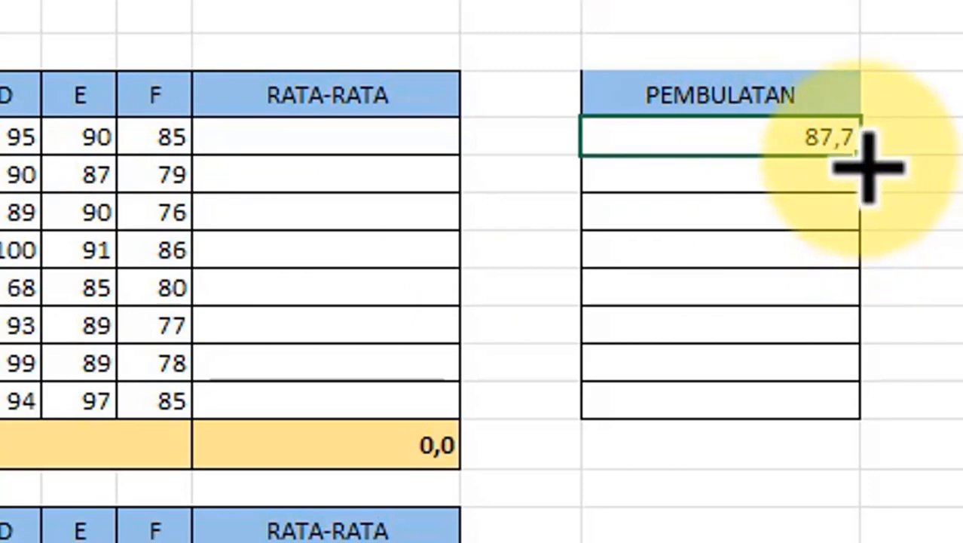
pyautogui.moveTo(863, 162); pyautogui.dragTo(860, 417)
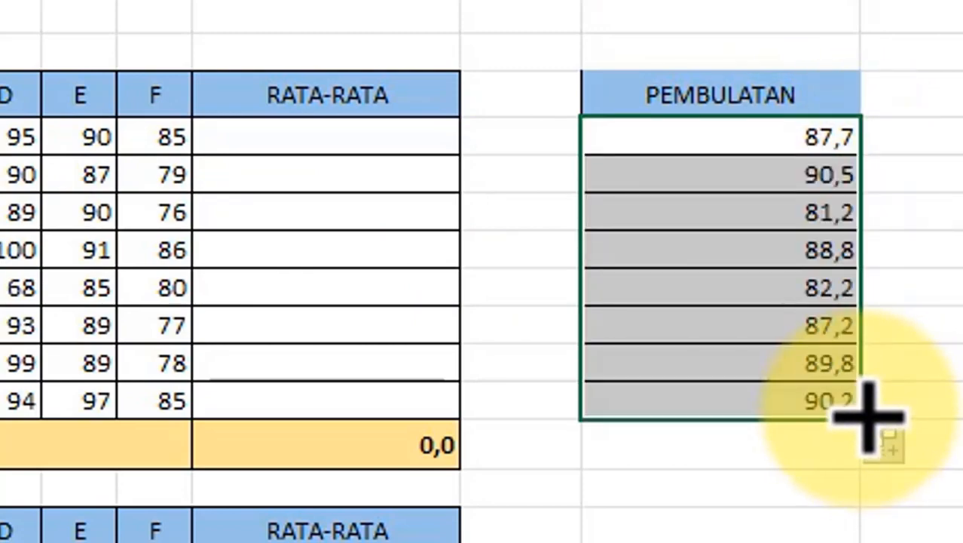
pyautogui.click(905, 287)
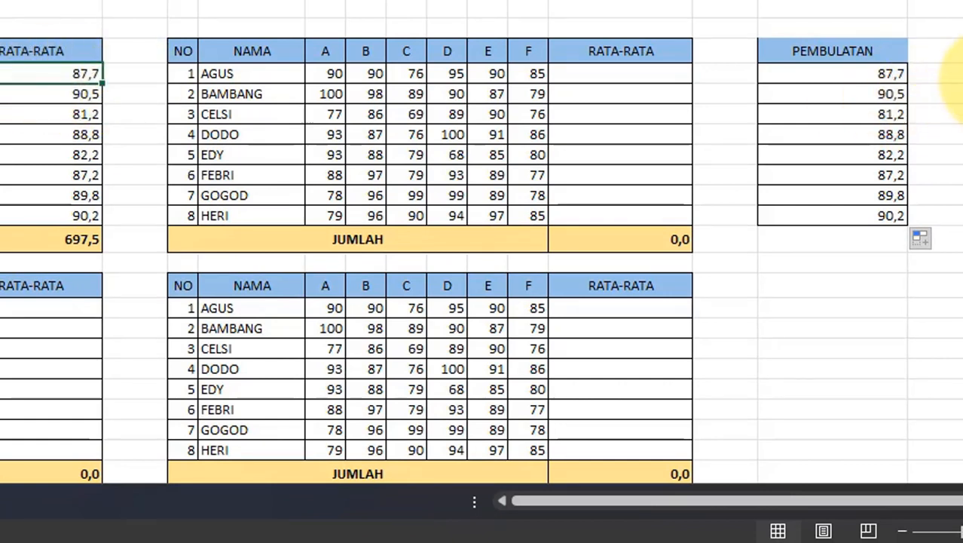
pyautogui.click(886, 76)
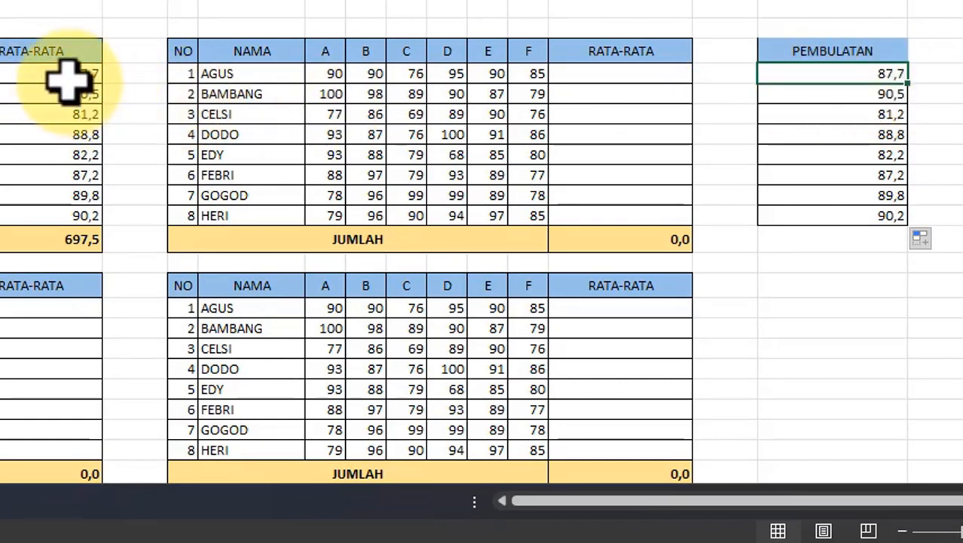
pyautogui.press('Delete')
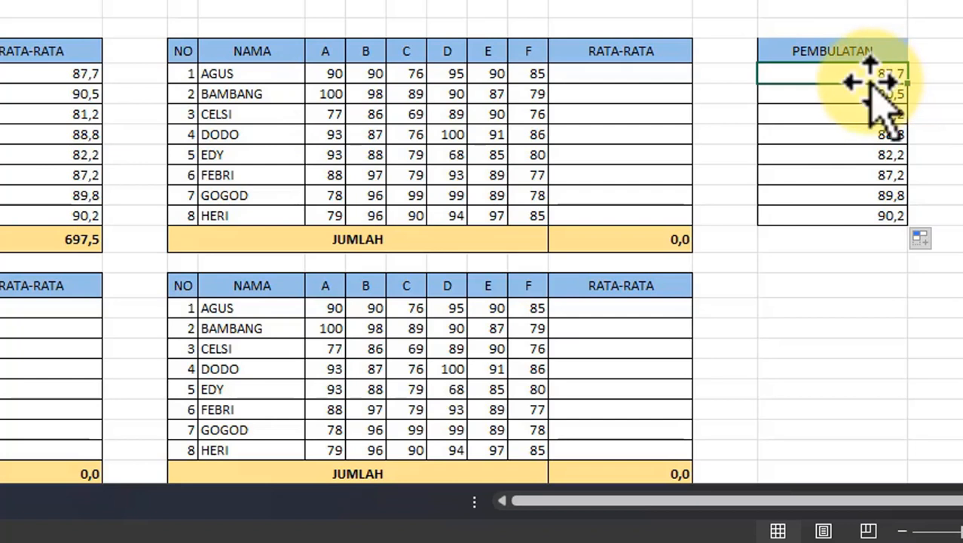
pyautogui.hotkey('ctrl', 'z')
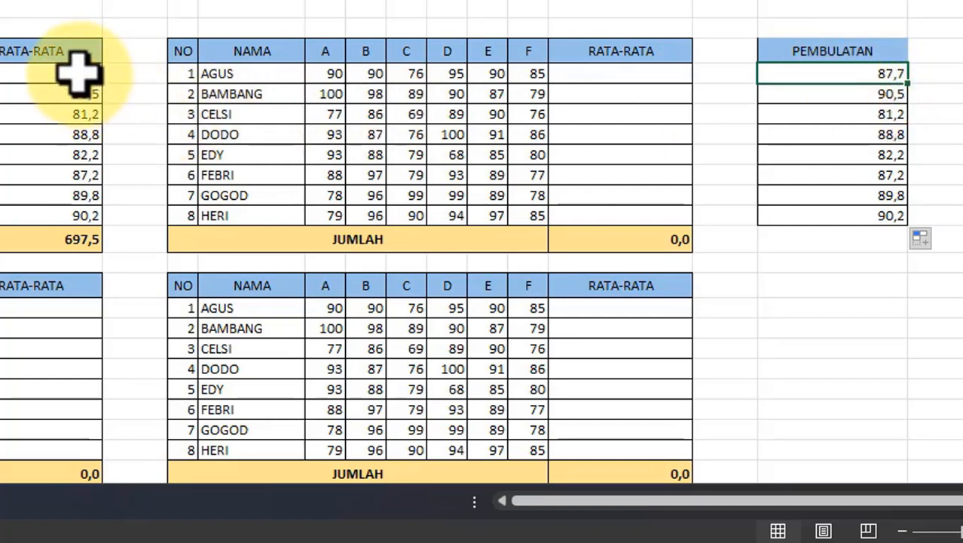
# - Display the RATA-RATA averages in I4:I11 with four decimal places
pyautogui.moveTo(78, 73); pyautogui.dragTo(71, 216)
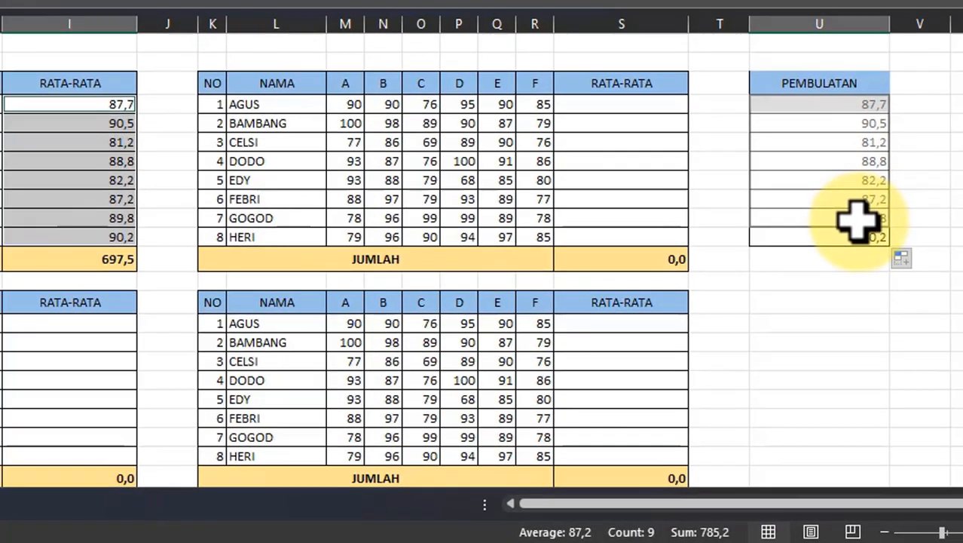
pyautogui.moveTo(857, 220); pyautogui.dragTo(859, 222)
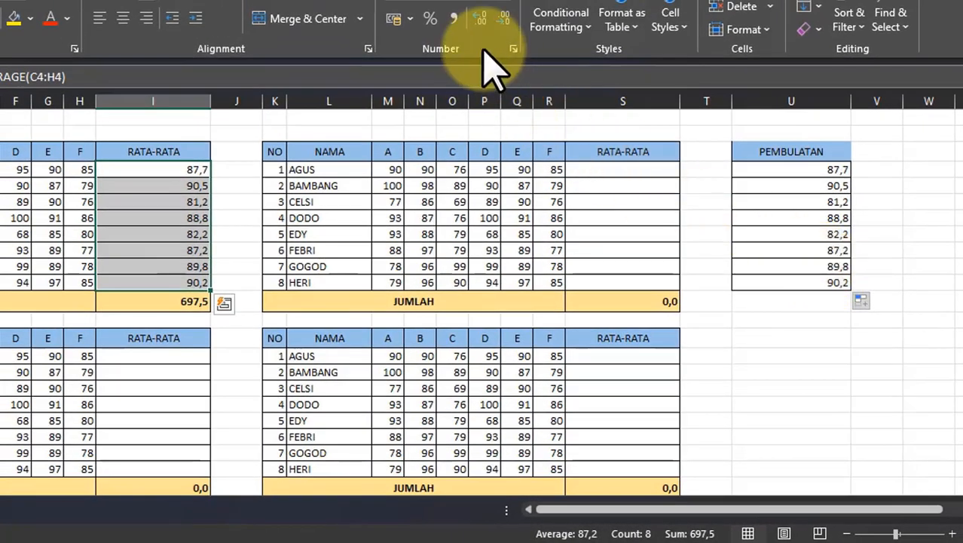
pyautogui.click(481, 18)
pyautogui.click(480, 18)
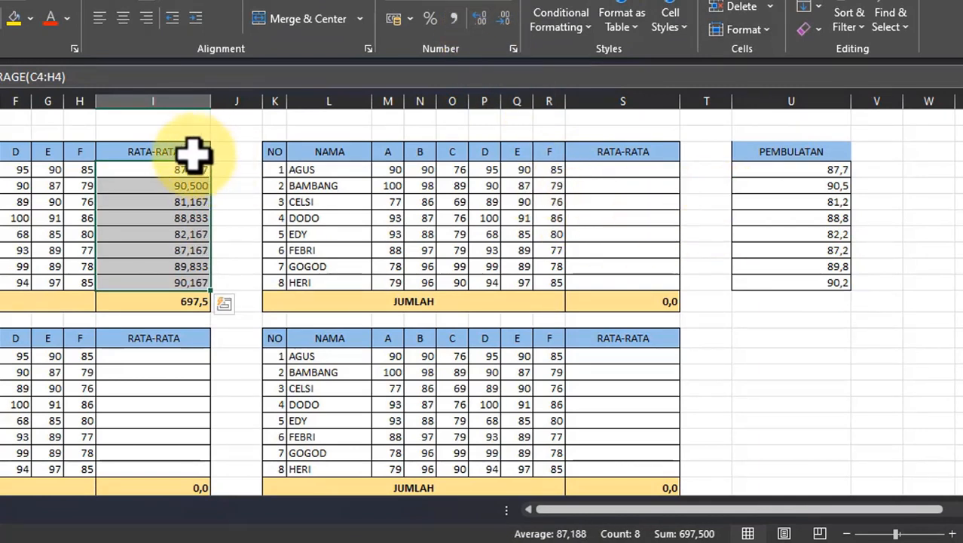
pyautogui.click(479, 18)
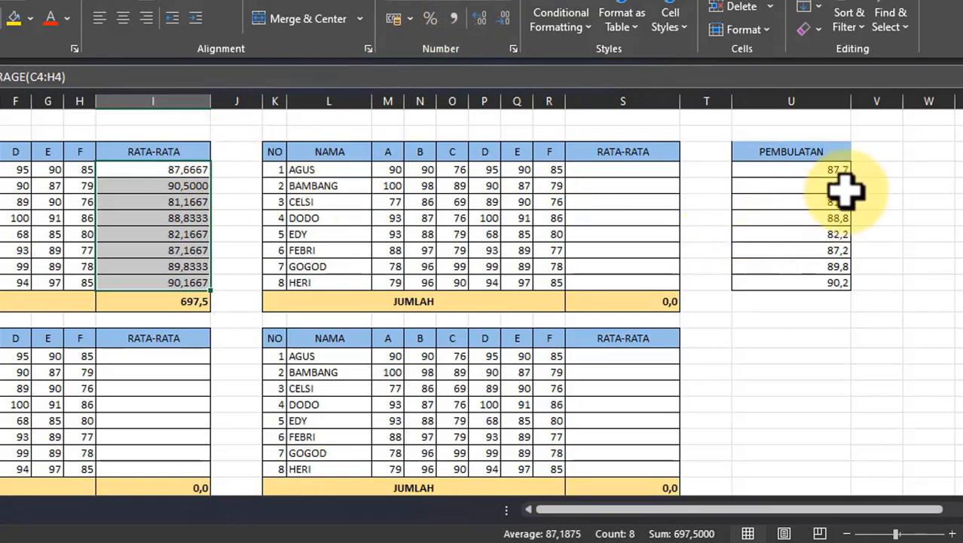
# - Display the PEMBULATAN values in U4:U11 with four decimal places
pyautogui.moveTo(821, 171); pyautogui.dragTo(827, 284)
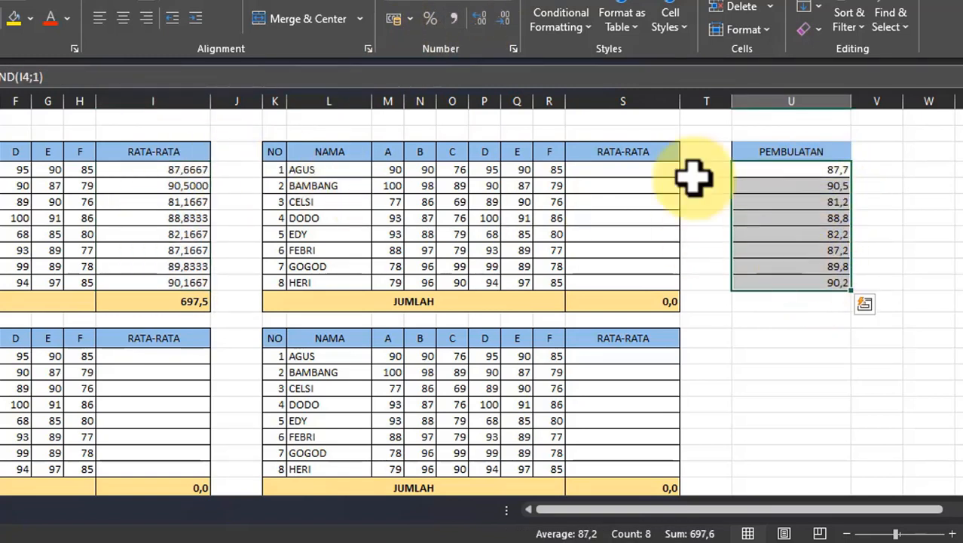
pyautogui.click(481, 19)
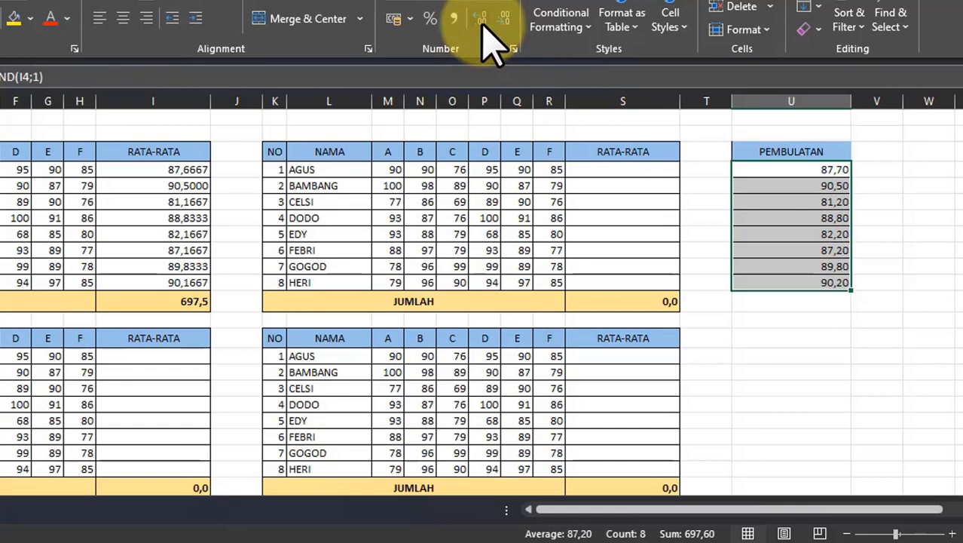
pyautogui.click(480, 19)
pyautogui.click(481, 20)
pyautogui.click(480, 20)
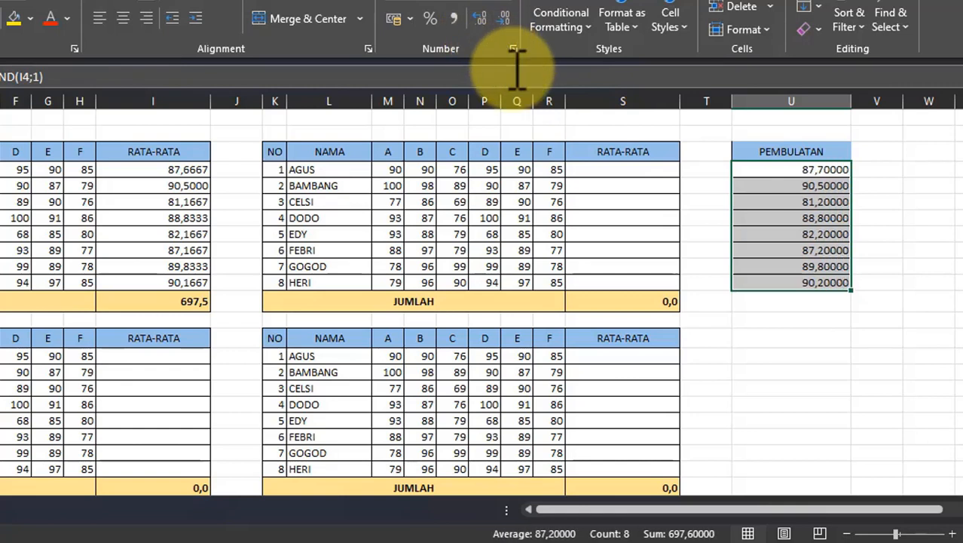
pyautogui.click(505, 18)
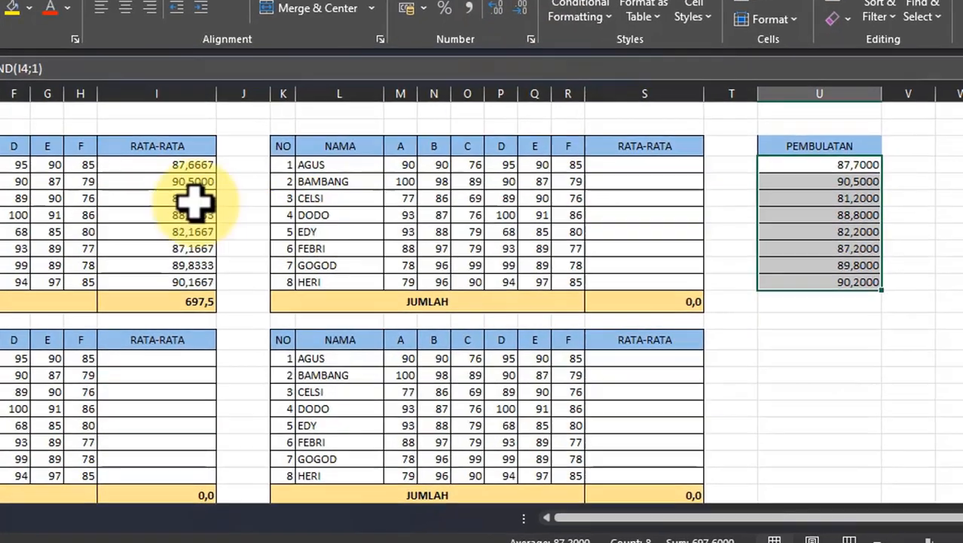
# - Copy the I4 average and paste it as a value only into U15
pyautogui.click(185, 214)
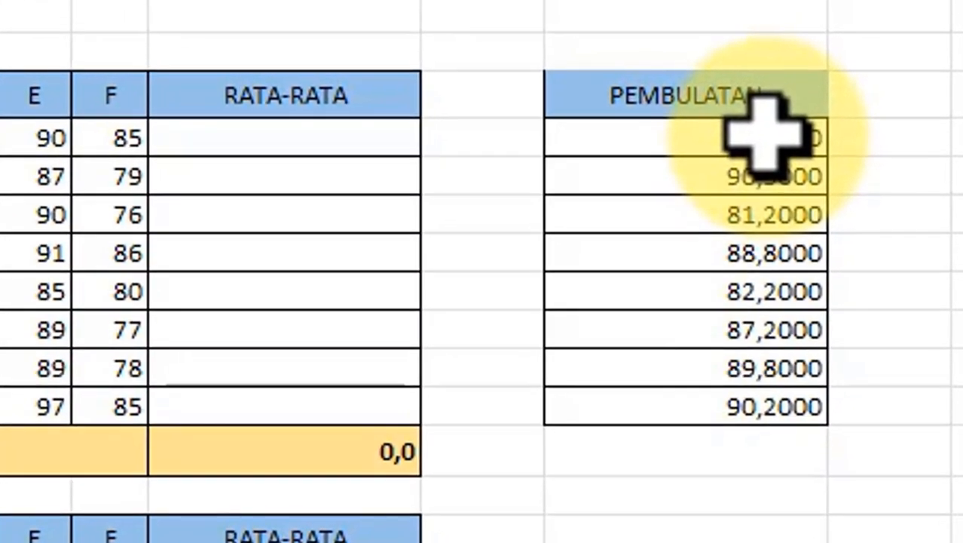
pyautogui.click(772, 136)
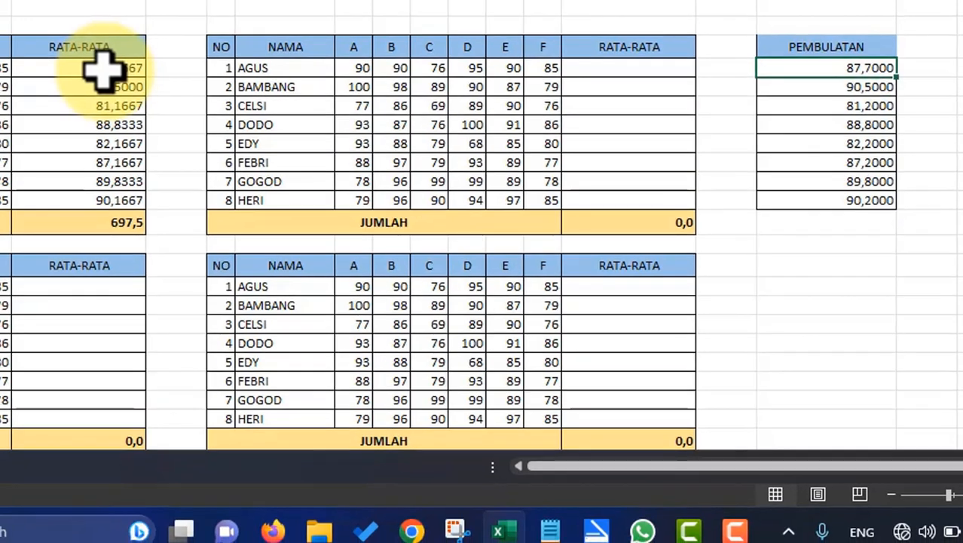
pyautogui.click(106, 69)
pyautogui.hotkey('ctrl', 'c')
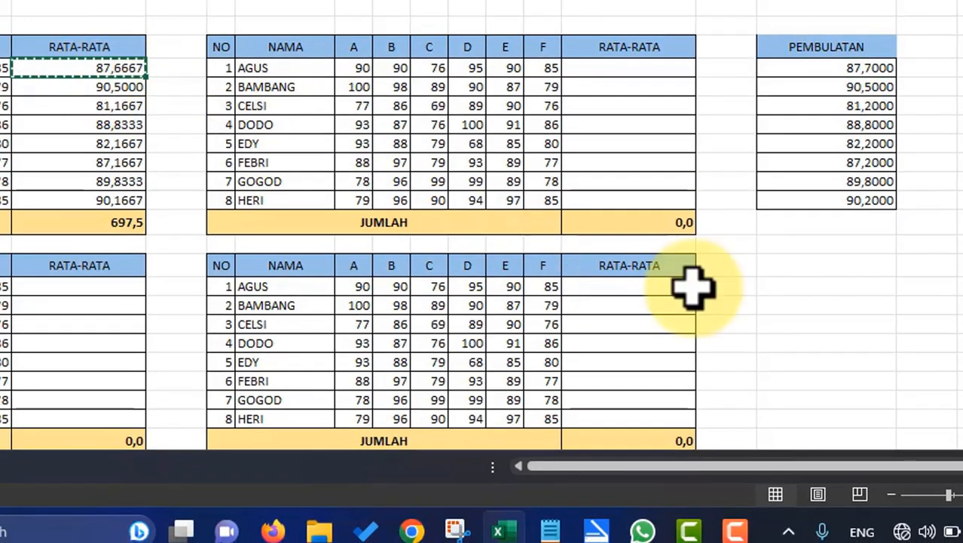
pyautogui.click(819, 284)
pyautogui.rightClick(821, 286)
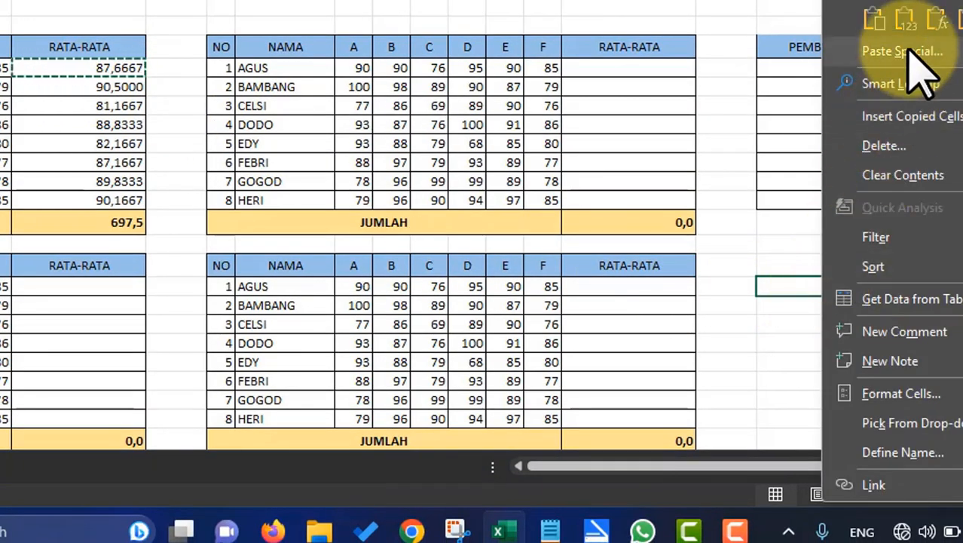
pyautogui.click(904, 21)
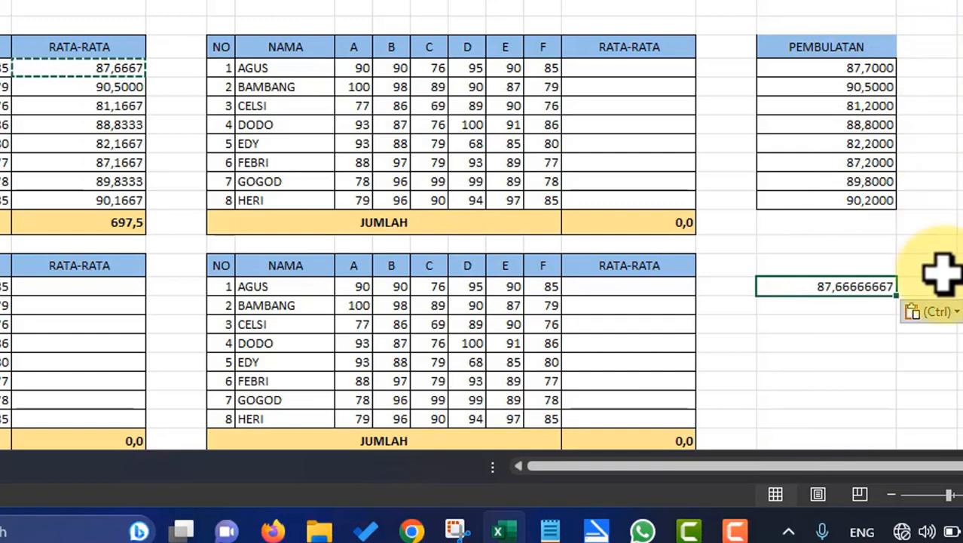
pyautogui.click(854, 325)
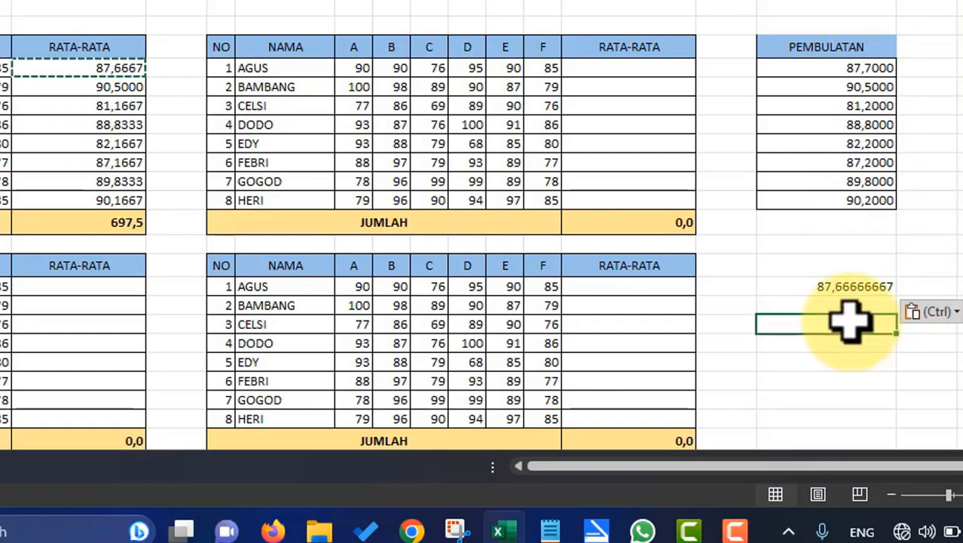
# - Copy the rounded result in U4, paste it as a value only into U16, and end the copy mode
pyautogui.click(849, 69)
pyautogui.hotkey('ctrl', 'c')
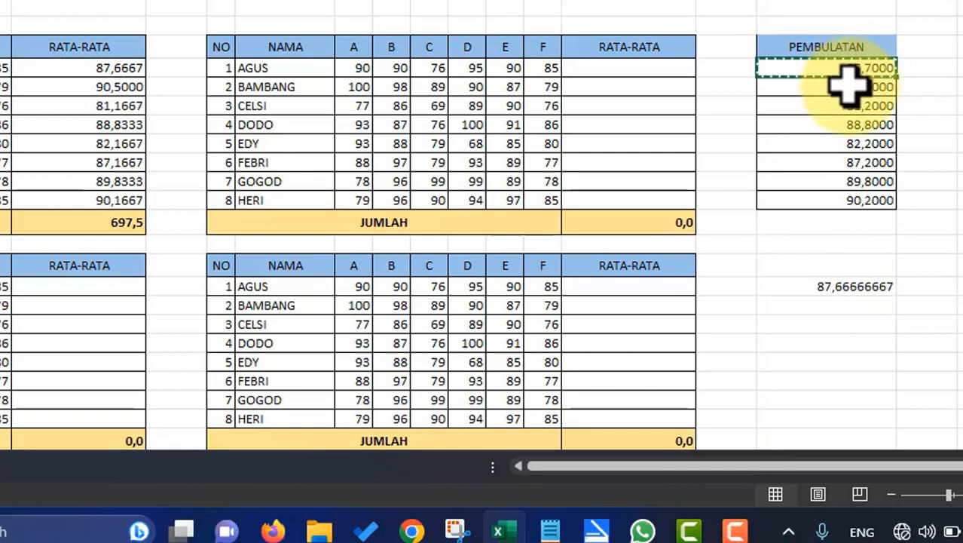
pyautogui.click(835, 306)
pyautogui.rightClick(840, 307)
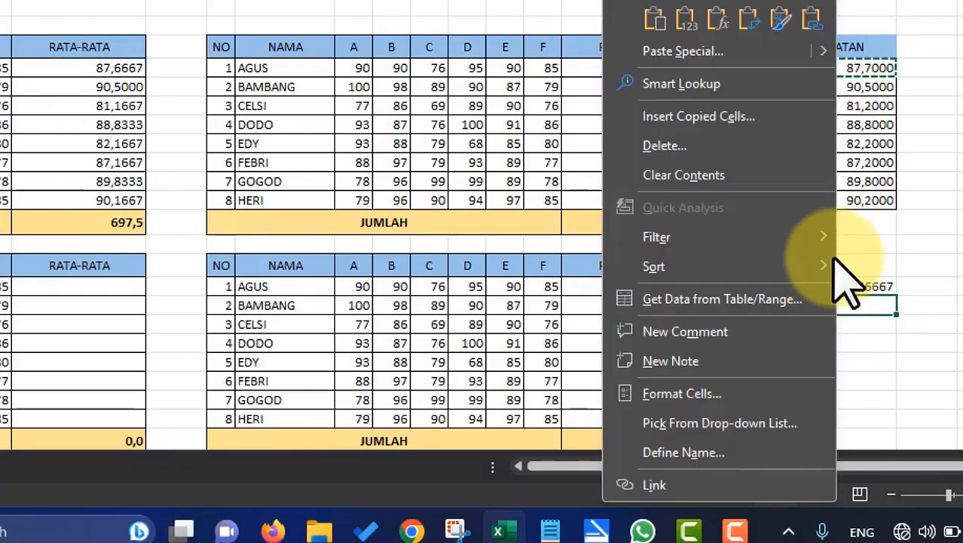
pyautogui.click(703, 28)
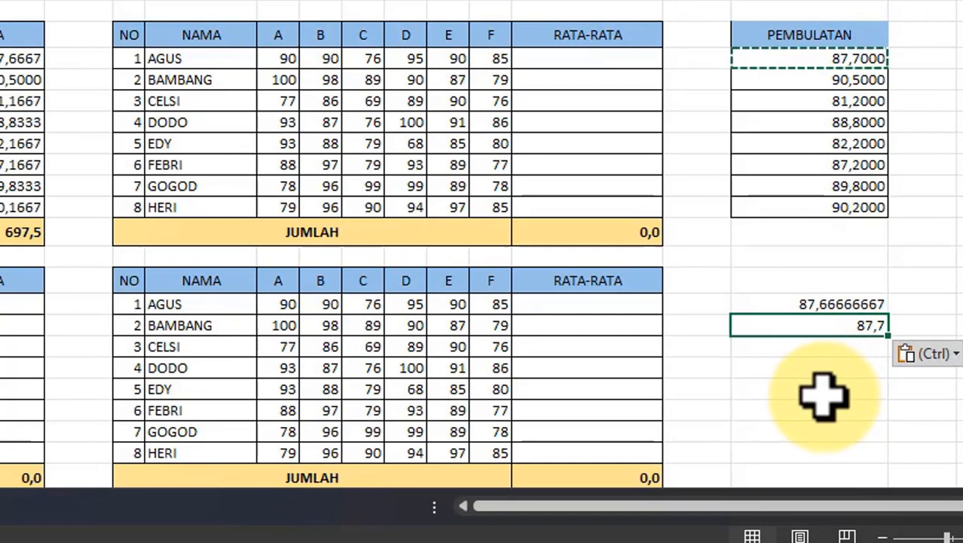
pyautogui.click(859, 363)
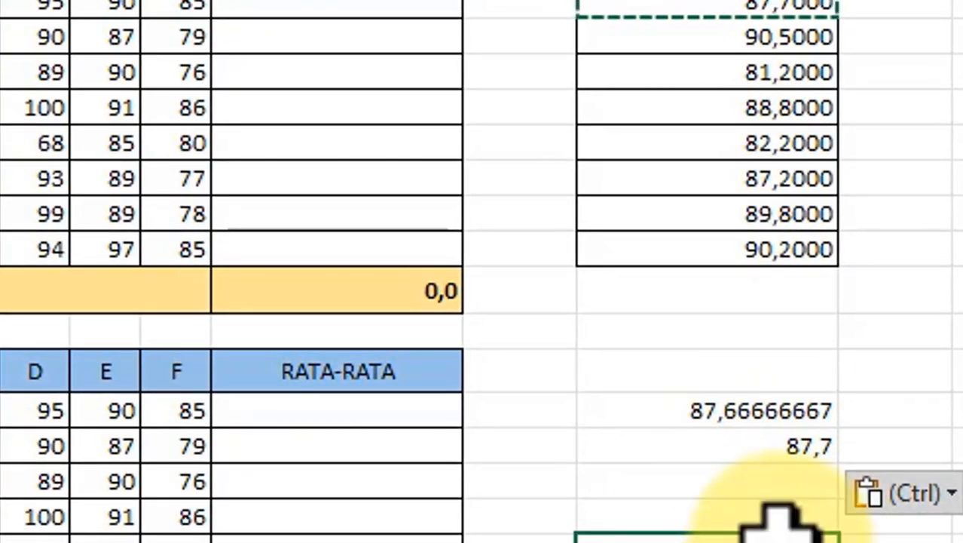
pyautogui.click(761, 331)
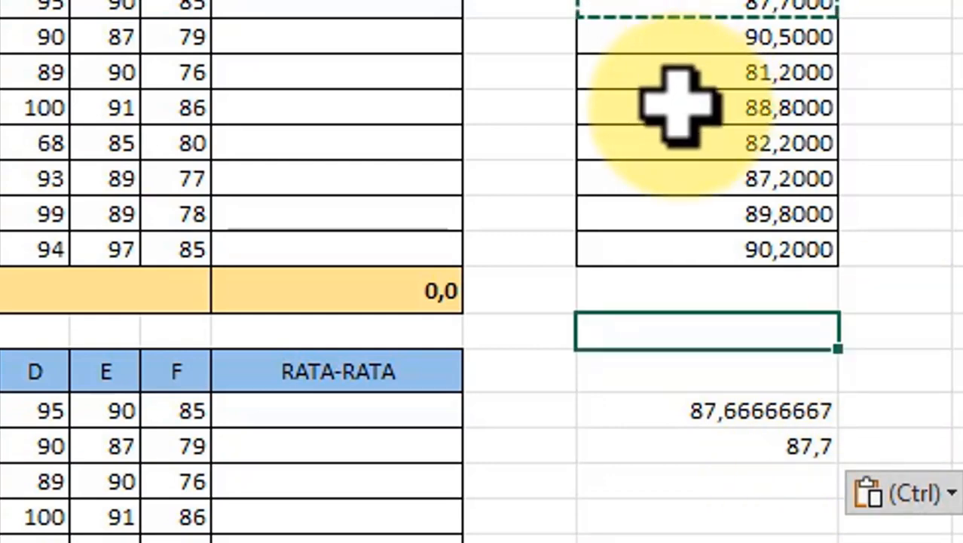
pyautogui.press('Escape')
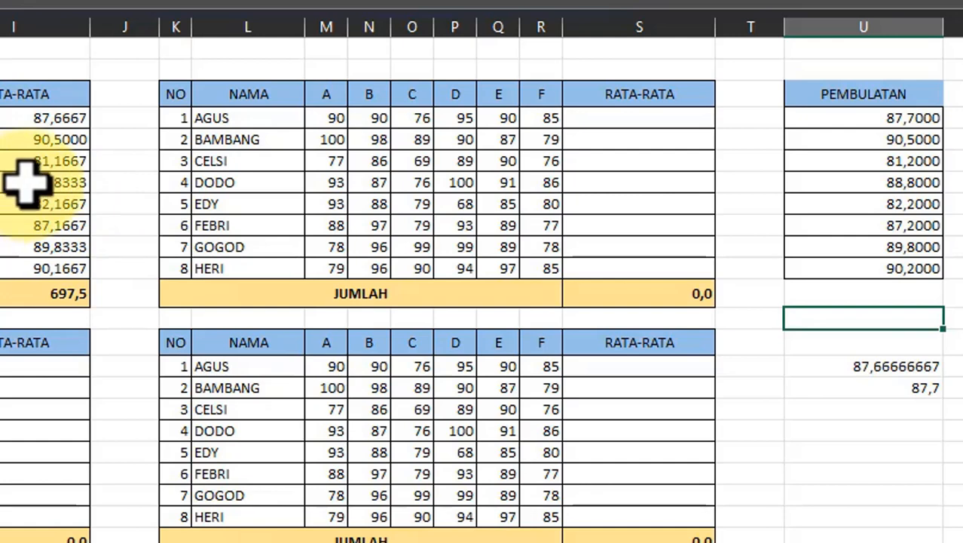
# - Replace the formula in PEMBULATAN cell U4 with =ROUNDUP(I4;1) and fill it down to U11
pyautogui.click(23, 117)
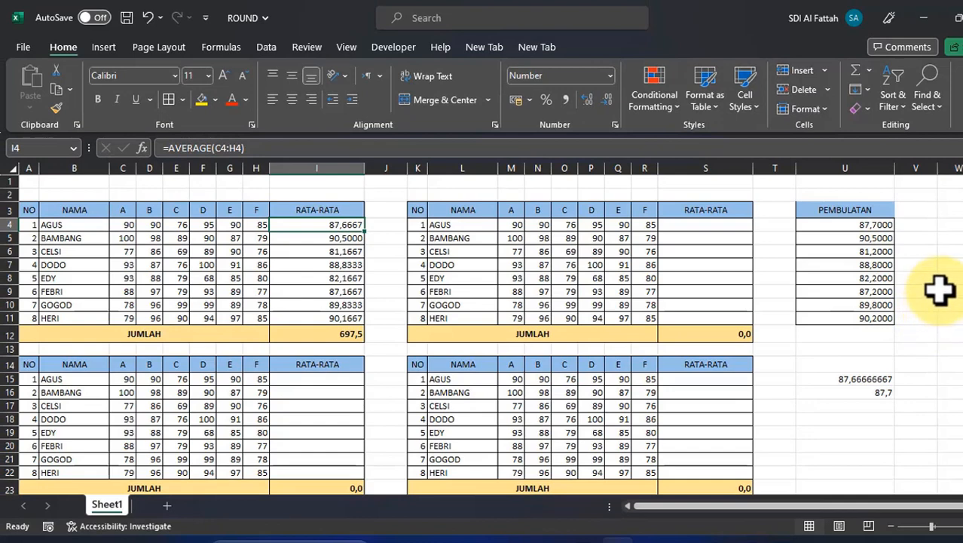
pyautogui.click(837, 226)
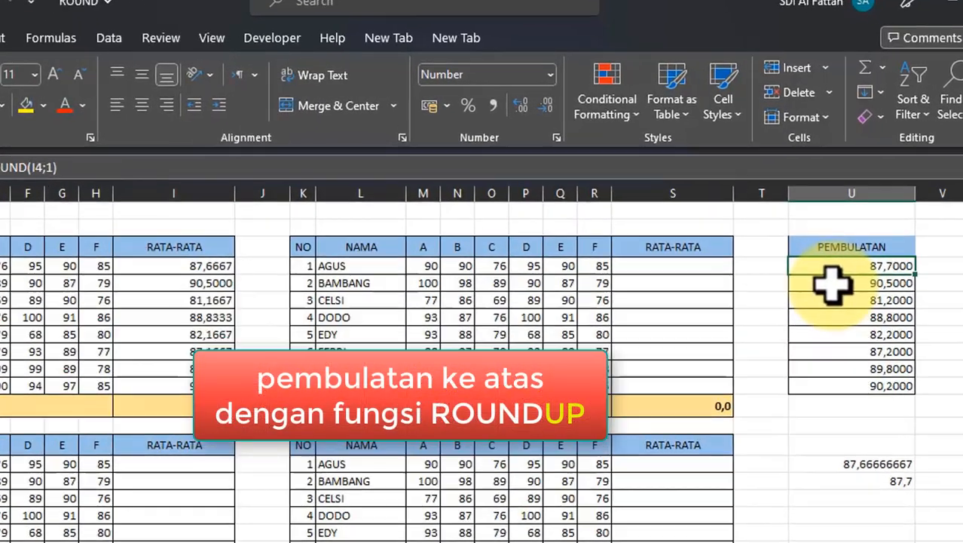
pyautogui.write('=')
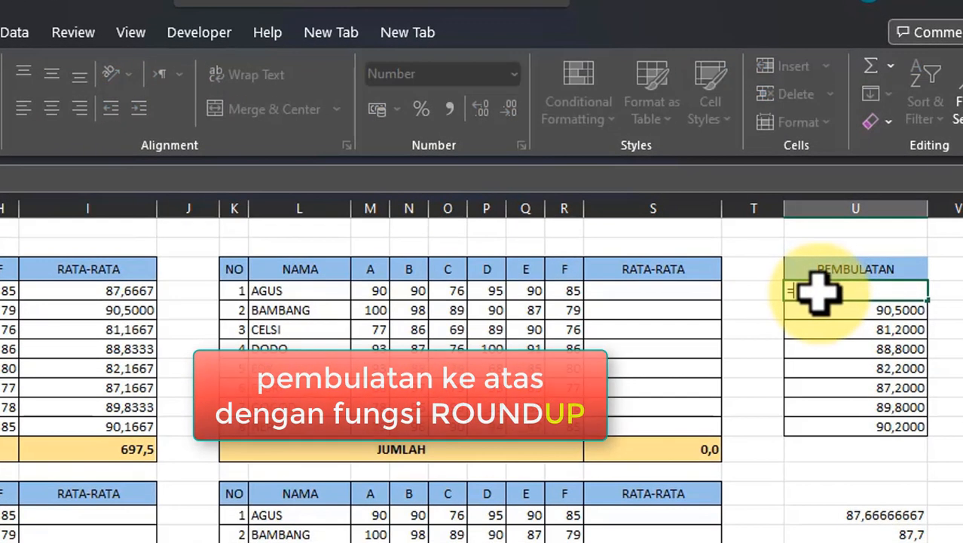
pyautogui.write('ROU')
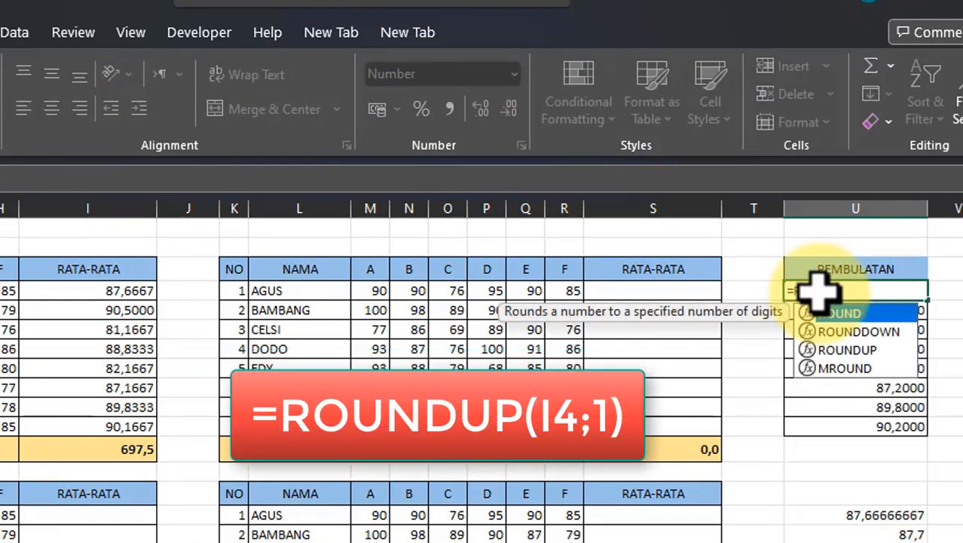
pyautogui.write('NDUP')
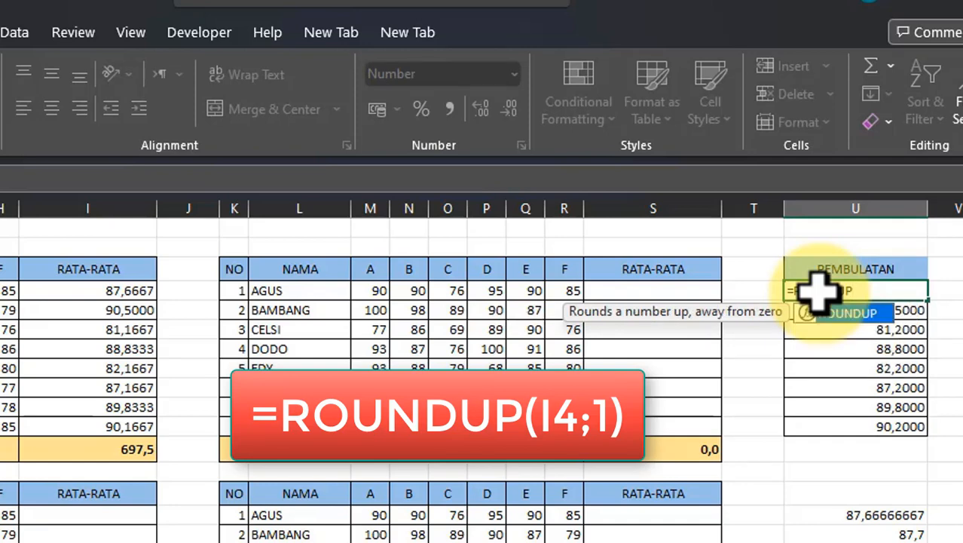
pyautogui.write('(')
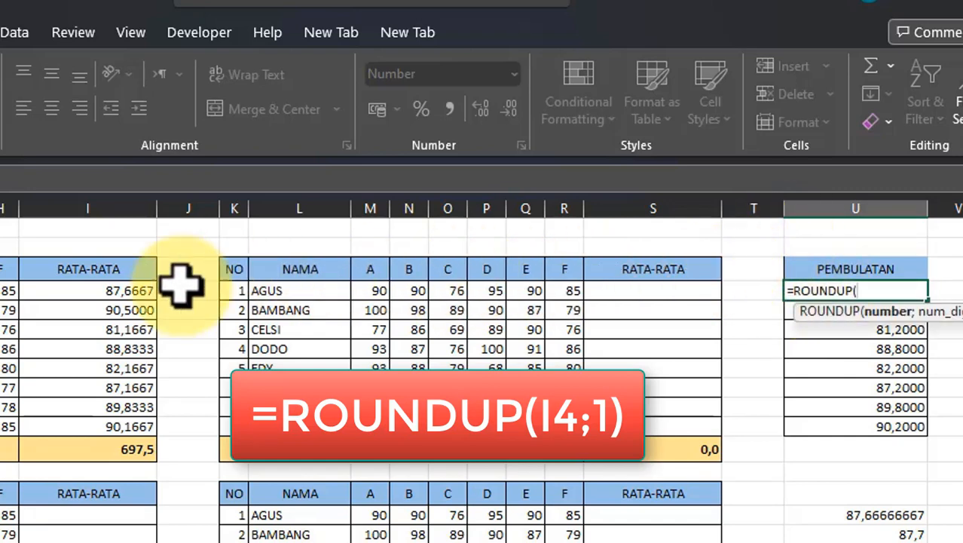
pyautogui.click(120, 287)
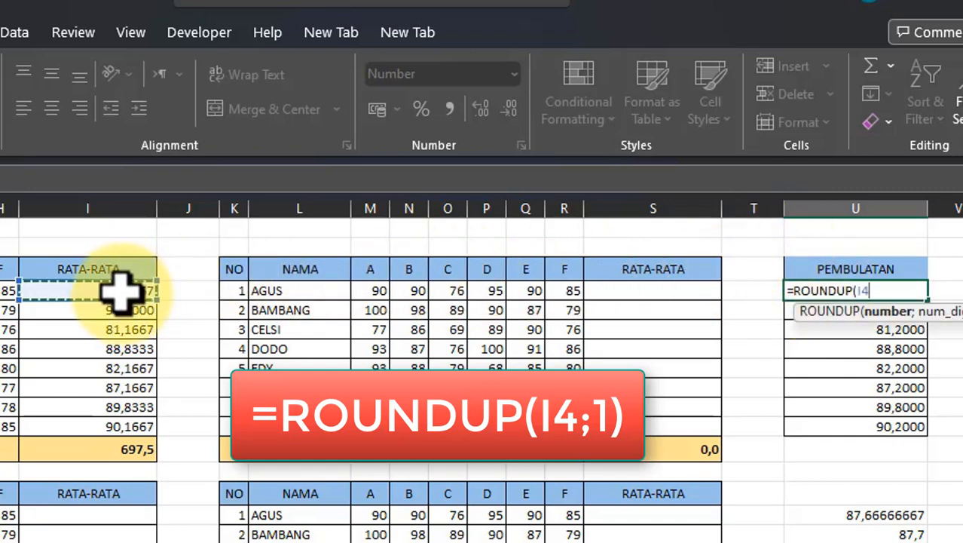
pyautogui.write(';1')
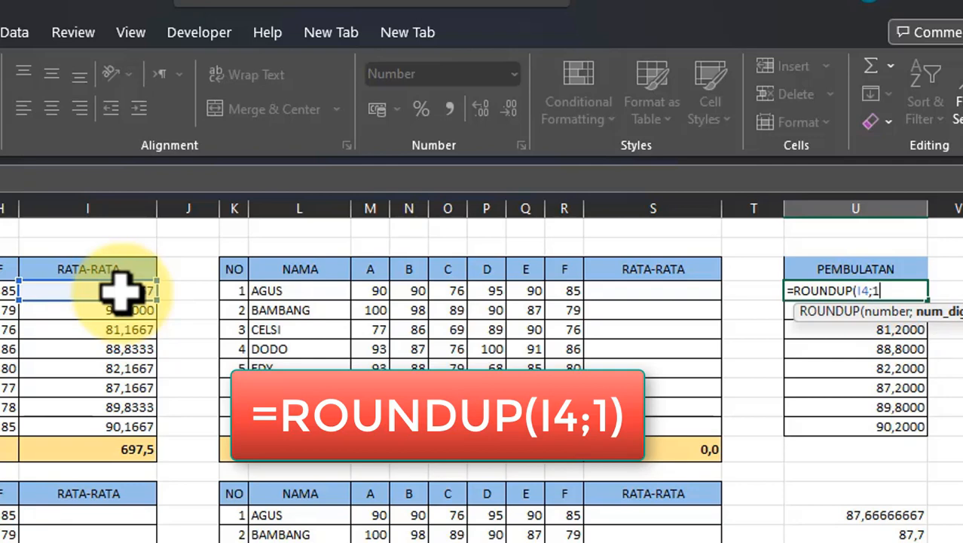
pyautogui.press('Return')
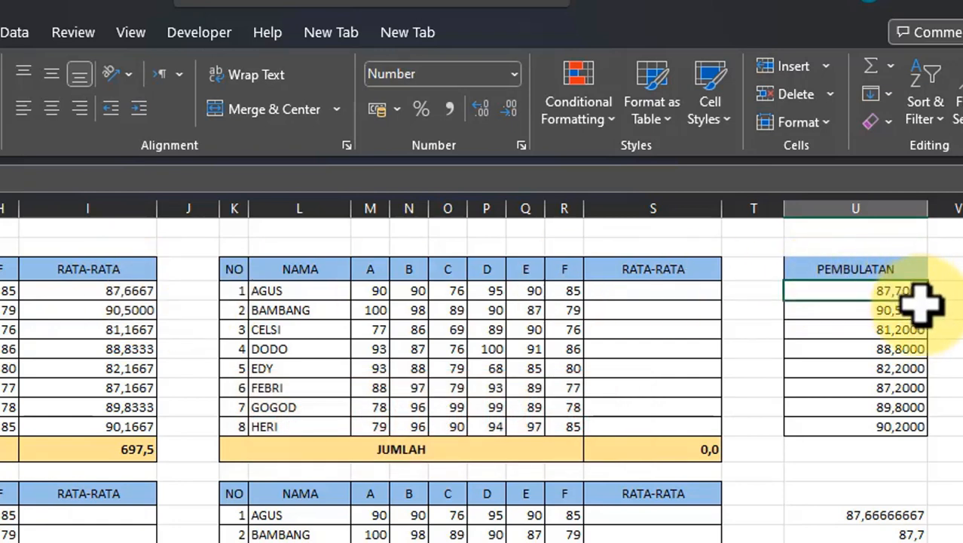
pyautogui.moveTo(933, 303); pyautogui.dragTo(925, 442)
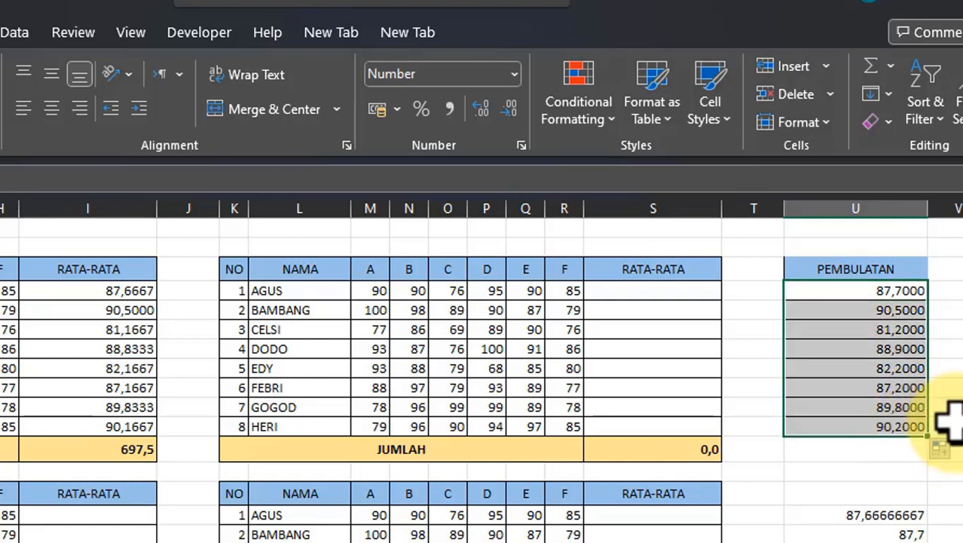
pyautogui.click(959, 407)
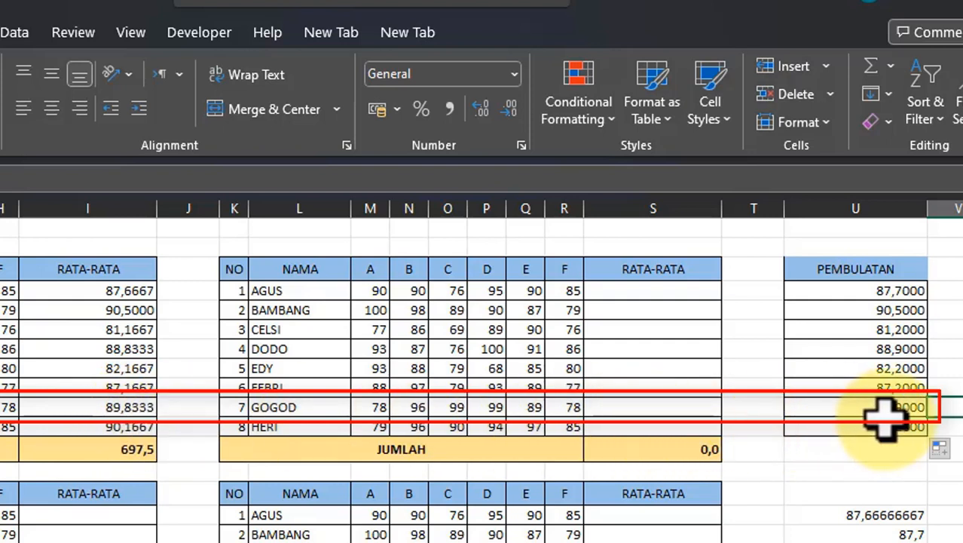
# - Clear the ROUNDUP results from the PEMBULATAN cells U4:U11
pyautogui.click(962, 392)
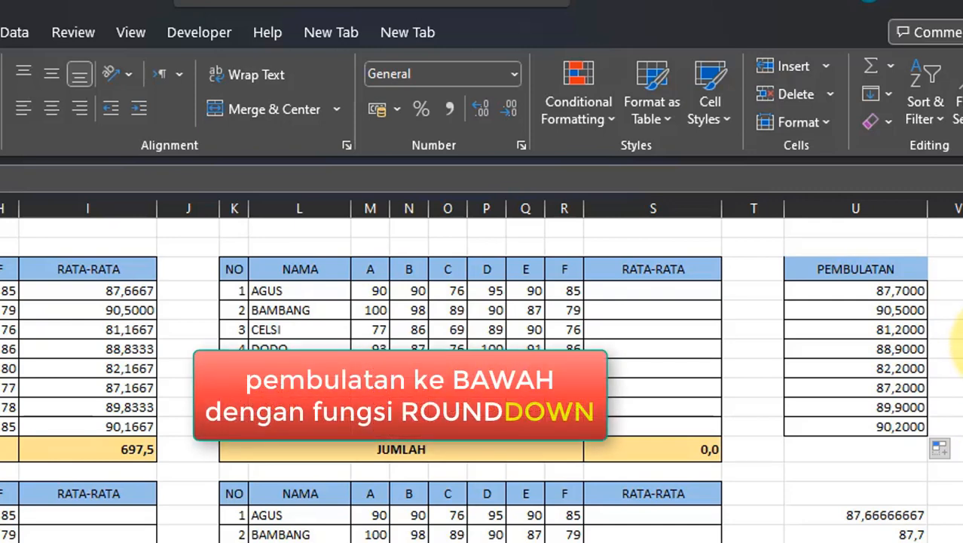
pyautogui.click(862, 292)
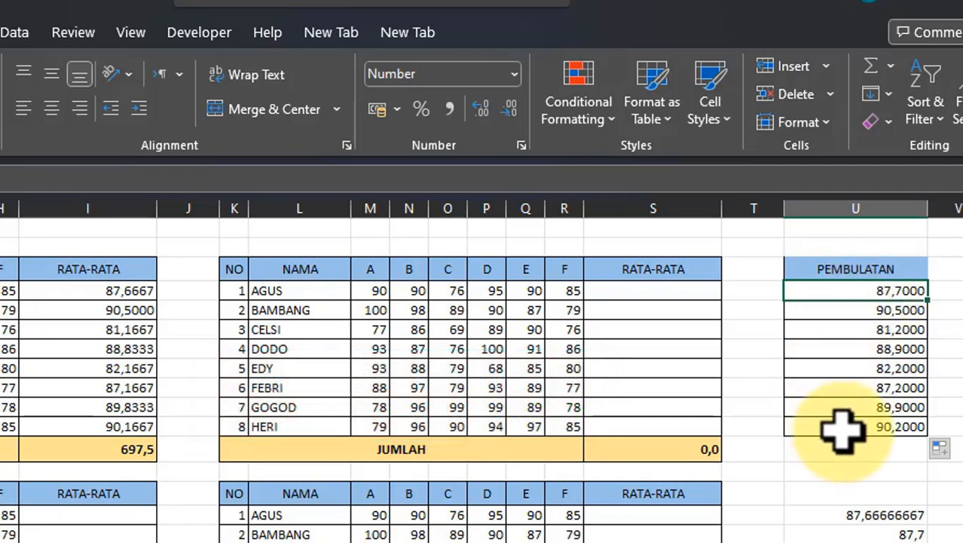
pyautogui.moveTo(841, 428)
pyautogui.mouseDown()
pyautogui.moveTo(828, 241)
pyautogui.moveTo(881, 294)
pyautogui.mouseUp()
pyautogui.press('Delete')
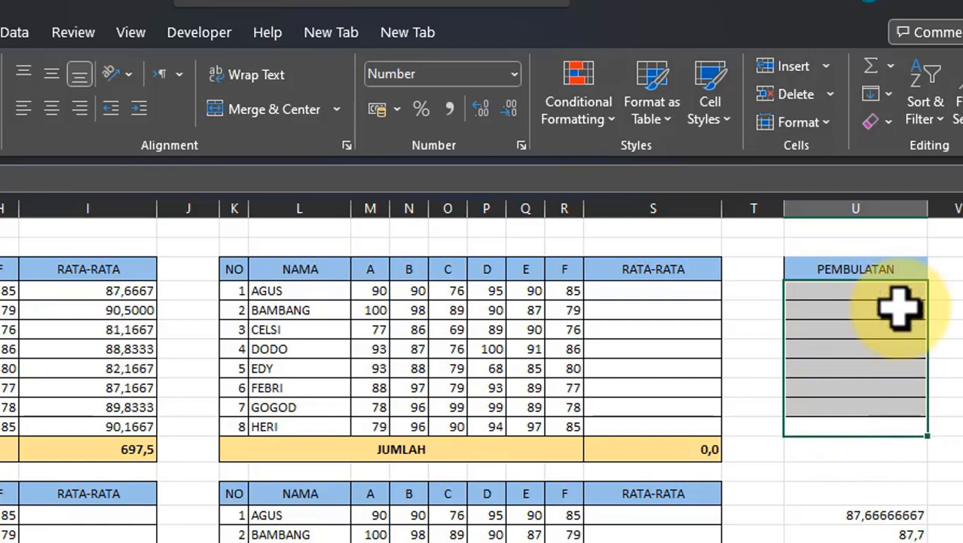
# - Enter the formula =ROUNDDOWN(I4;1) in PEMBULATAN cell U4
pyautogui.click(863, 294)
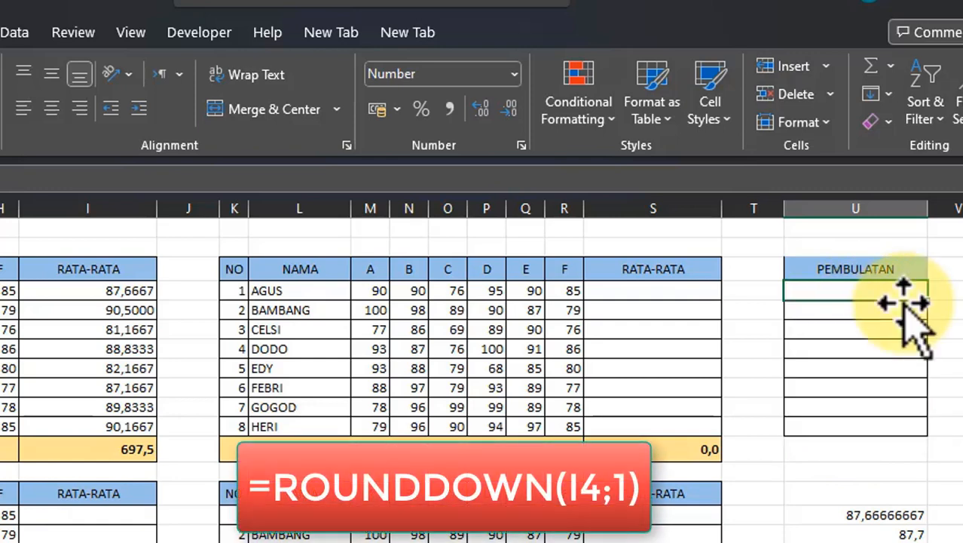
pyautogui.write('=')
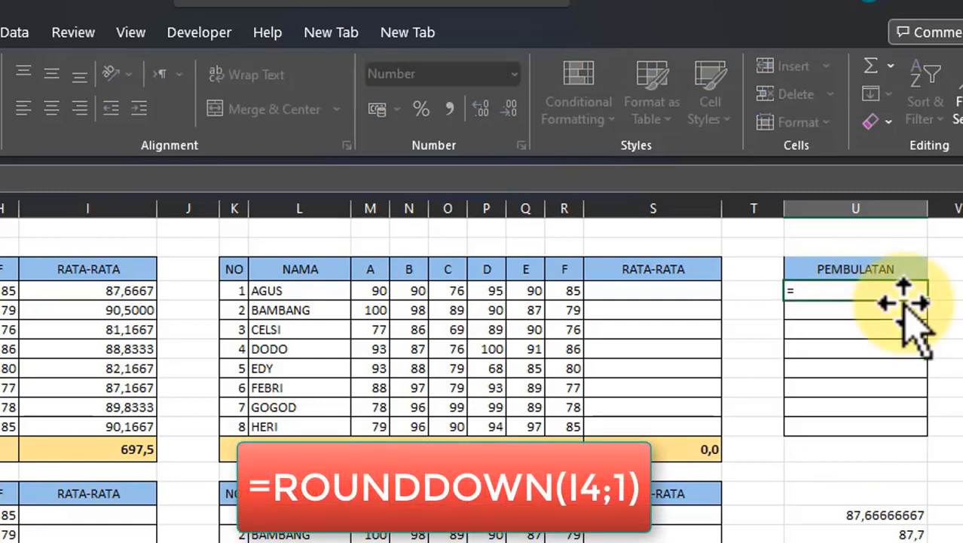
pyautogui.write('ROUND')
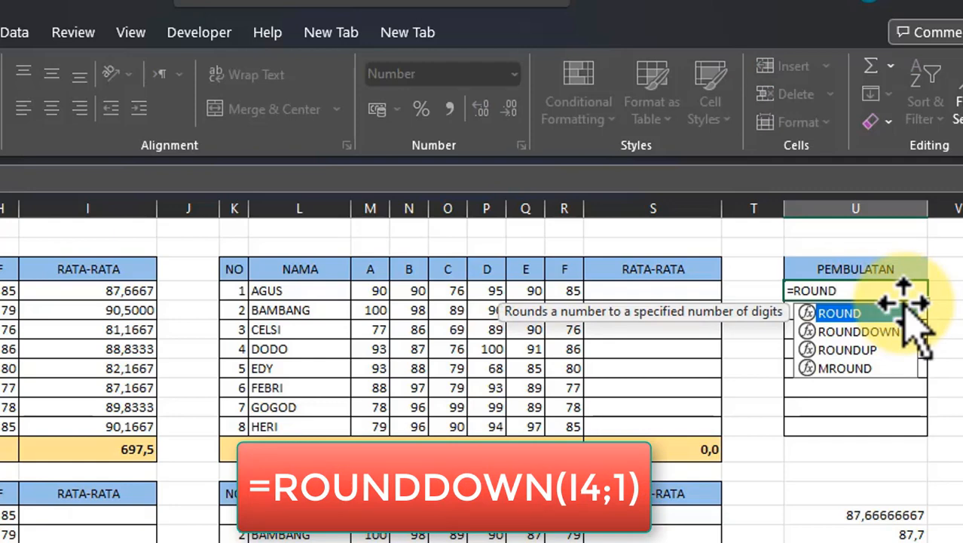
pyautogui.write('DOWN')
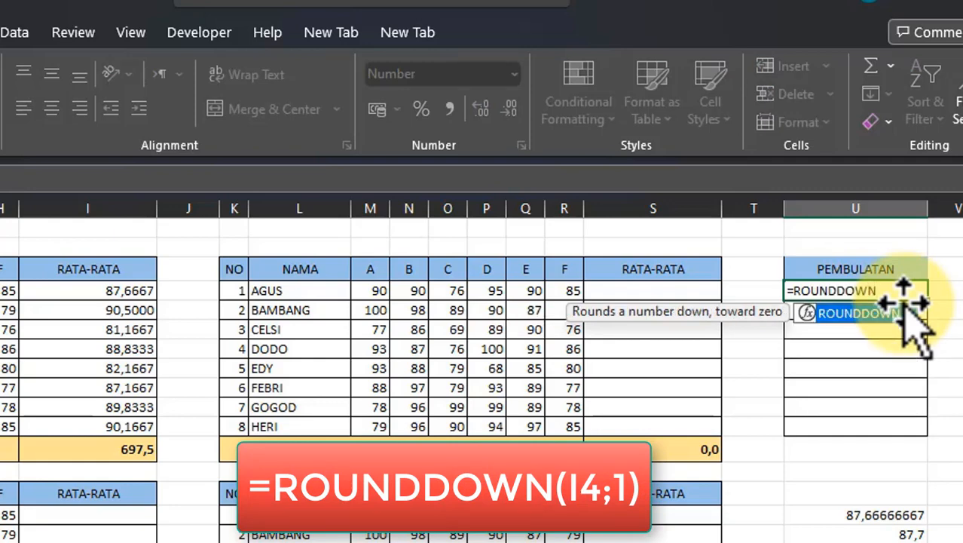
pyautogui.write('(')
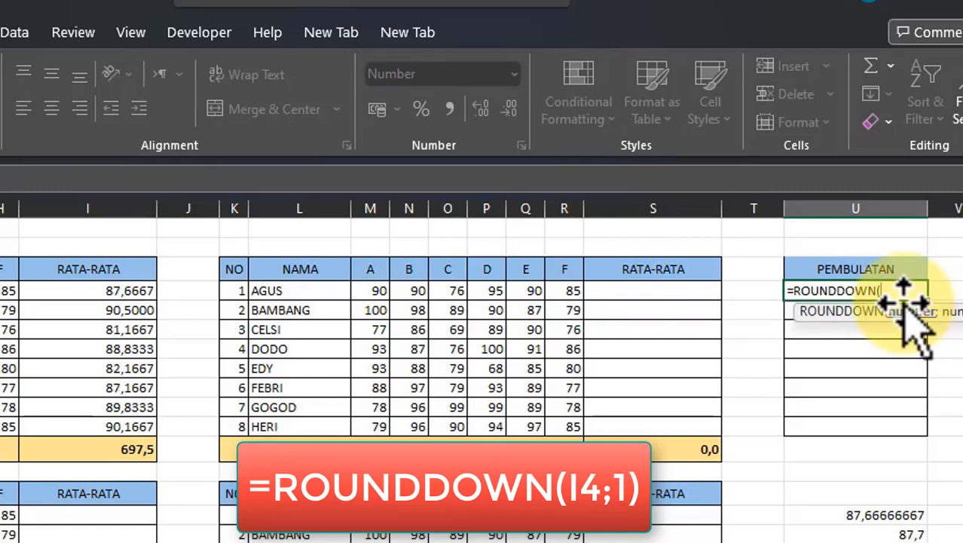
pyautogui.click(129, 290)
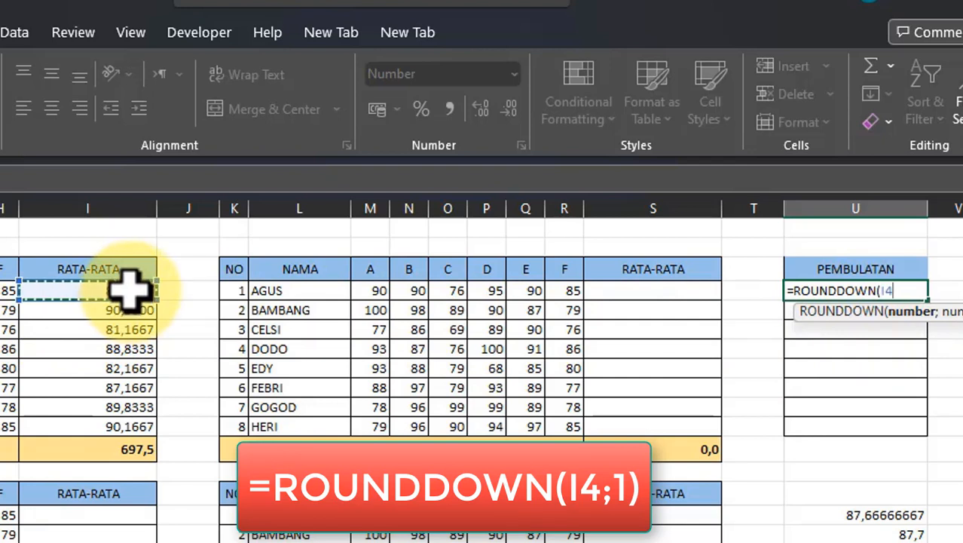
pyautogui.write(';')
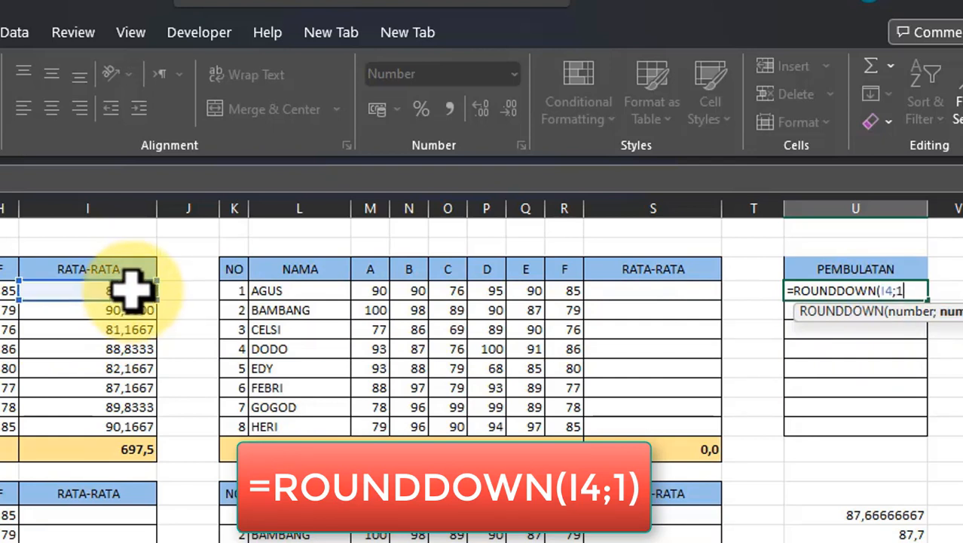
pyautogui.write('1)')
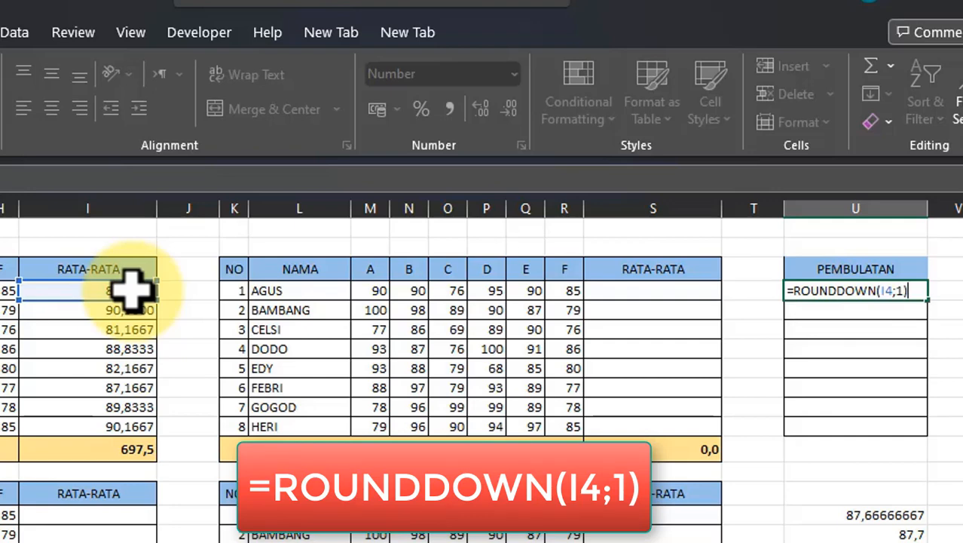
pyautogui.press('Return')
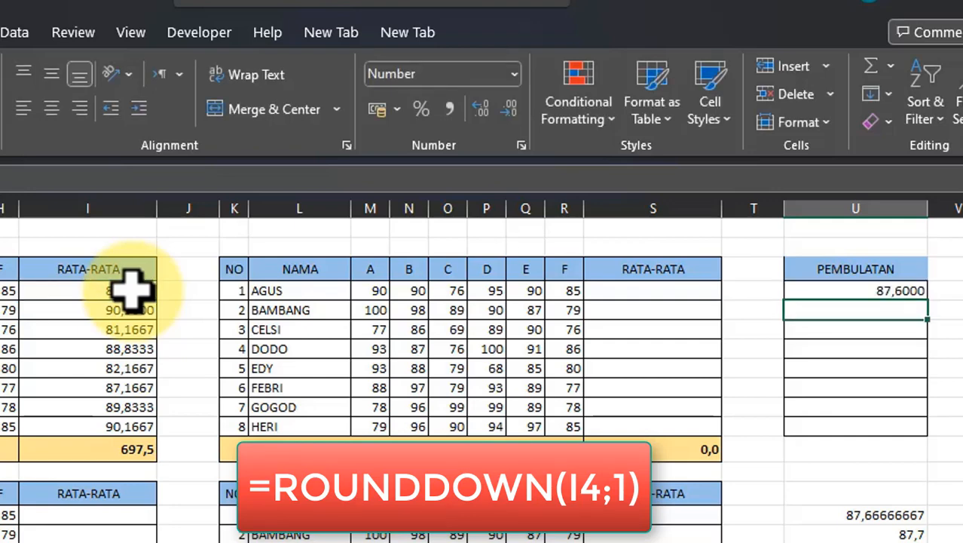
# - Fill the ROUNDDOWN formula from U4 down to U11
pyautogui.click(916, 292)
pyautogui.moveTo(927, 303); pyautogui.dragTo(927, 428)
pyautogui.click(958, 426)
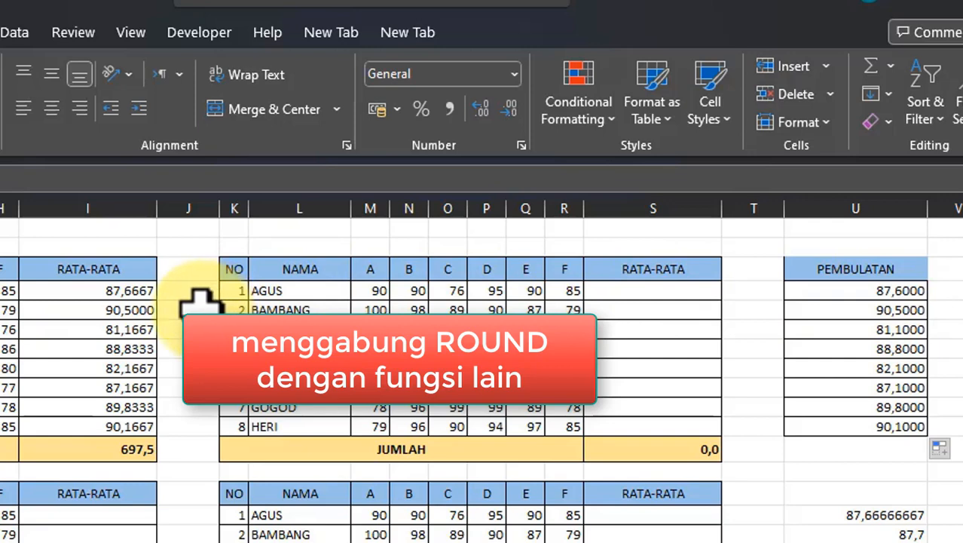
# - Copy the average formula from I4 into RATA-RATA cell S4 and fill it down to S11
pyautogui.click(120, 291)
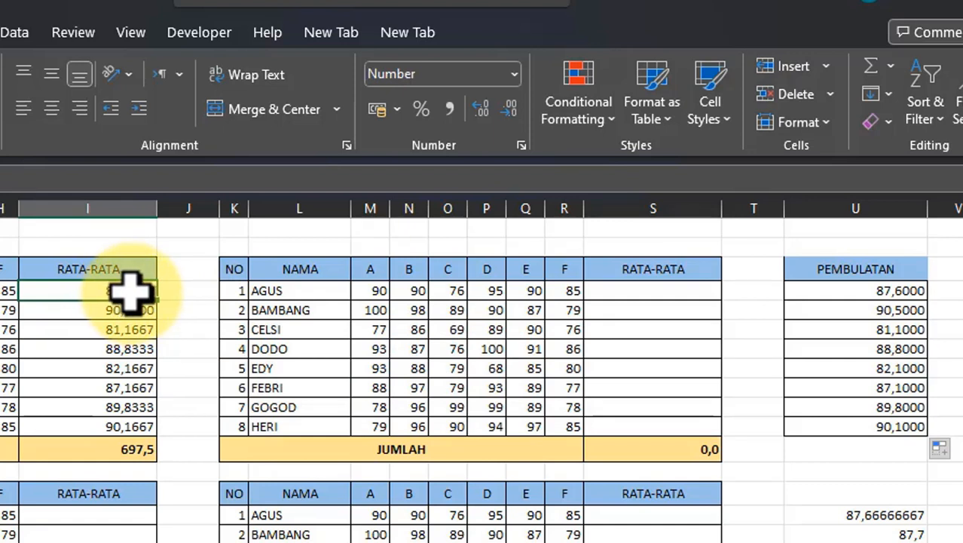
pyautogui.hotkey('ctrl', 'c')
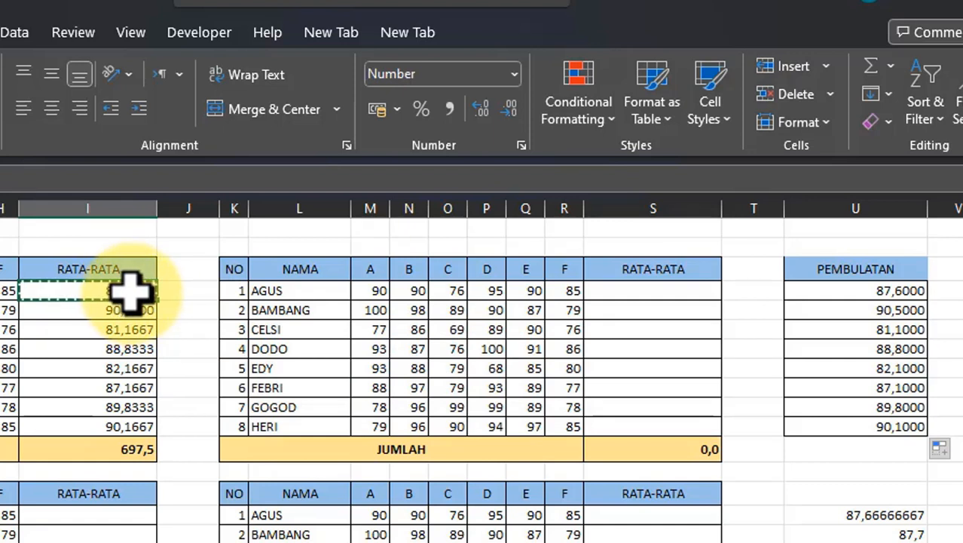
pyautogui.click(676, 290)
pyautogui.click(673, 288)
pyautogui.press('Return')
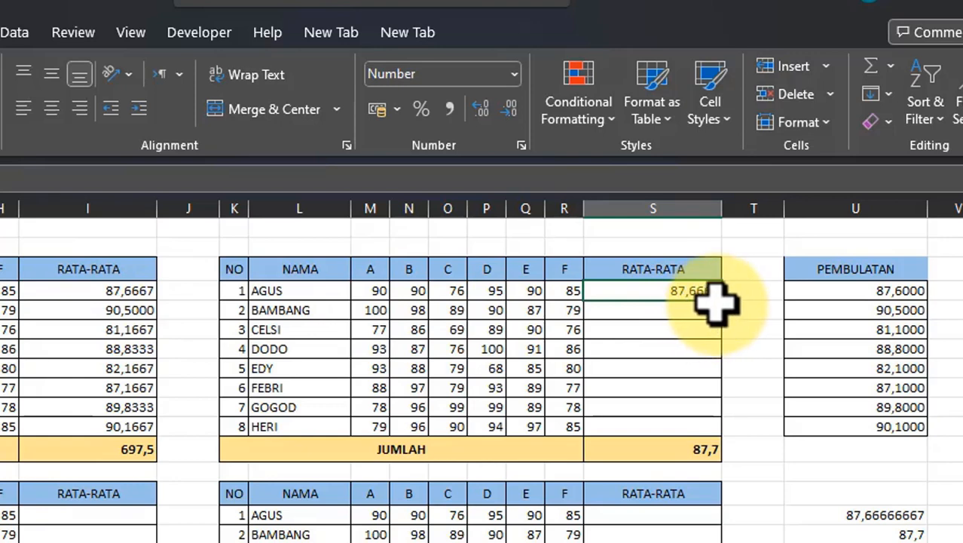
pyautogui.moveTo(722, 305); pyautogui.dragTo(726, 436)
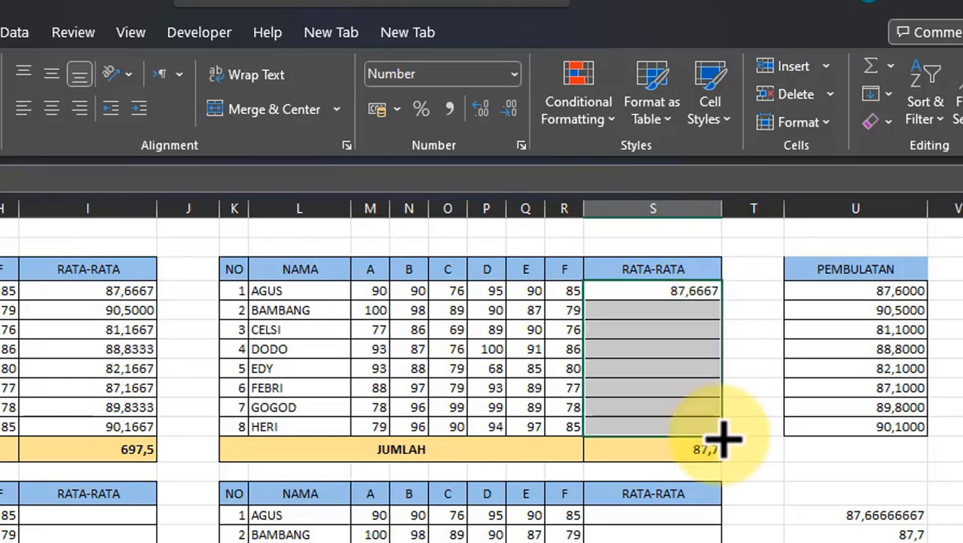
# - Wrap the average formula in S4 in ROUND with one decimal, giving =ROUND(AVERAGE(M4:R4);1)
pyautogui.click(646, 296)
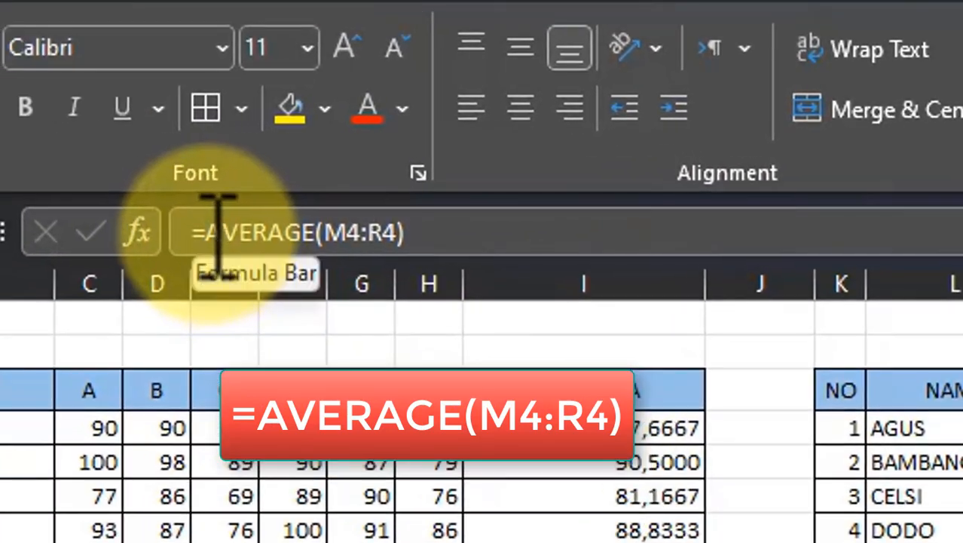
pyautogui.click(215, 233)
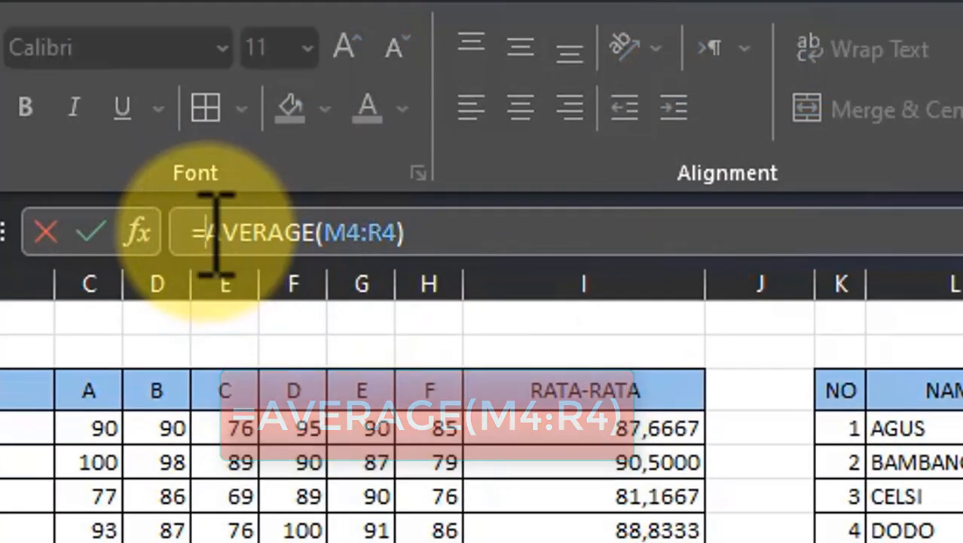
pyautogui.write('ROUND')
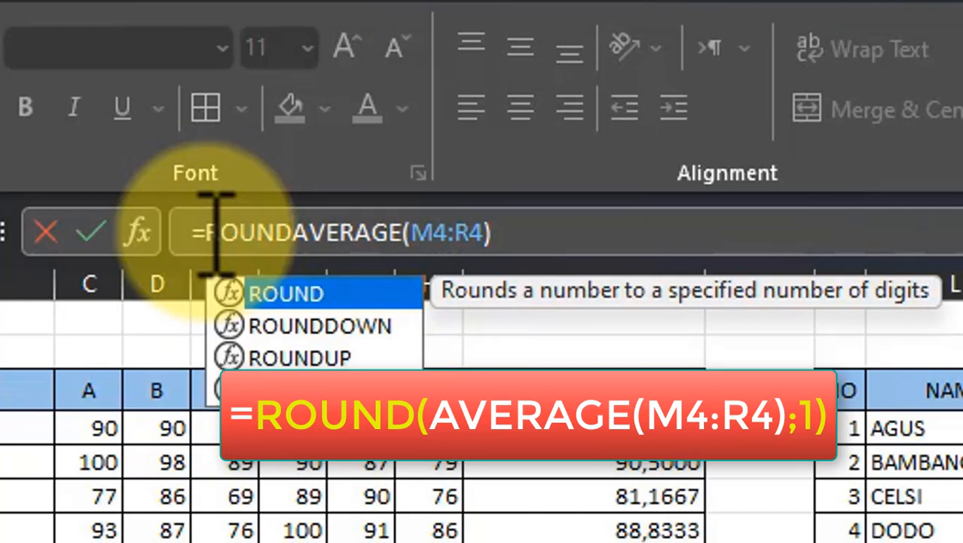
pyautogui.write('(')
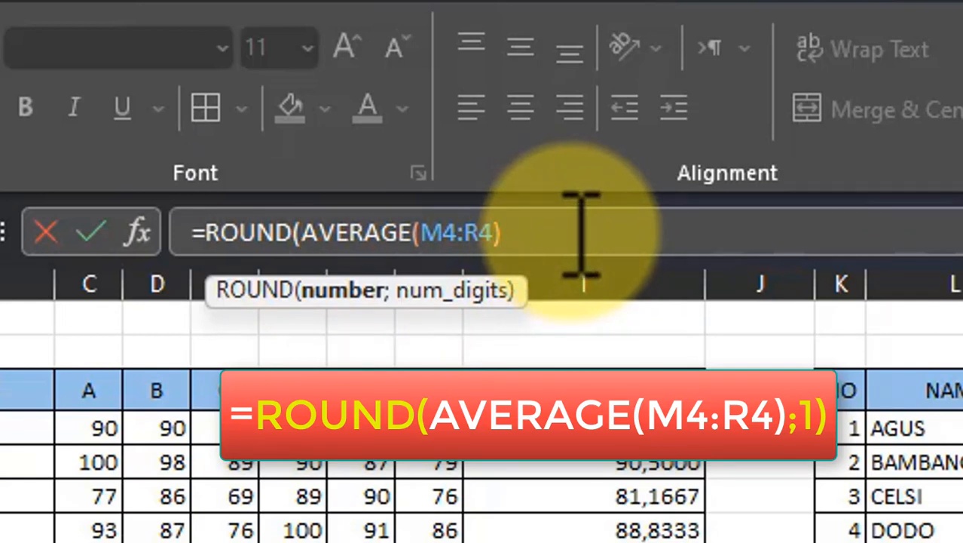
pyautogui.write(';')
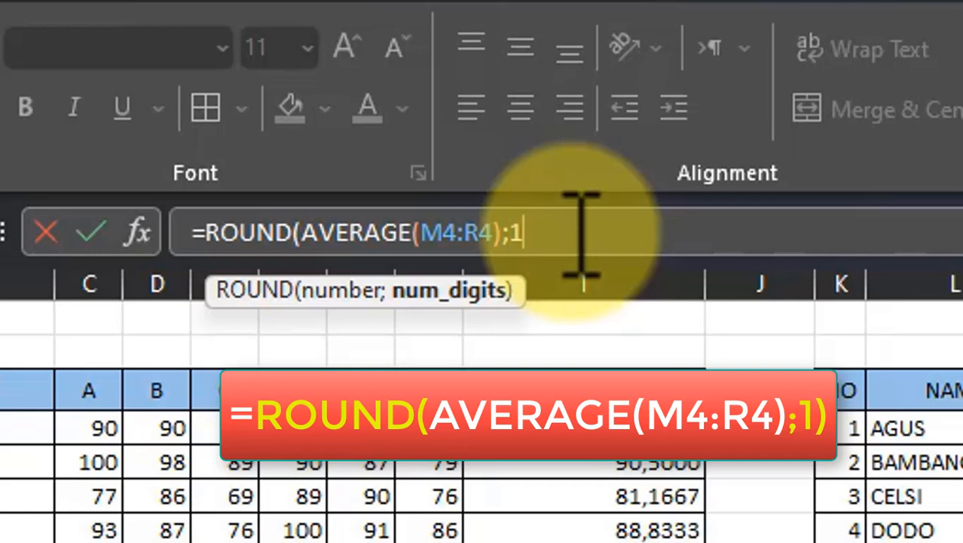
pyautogui.write('1)')
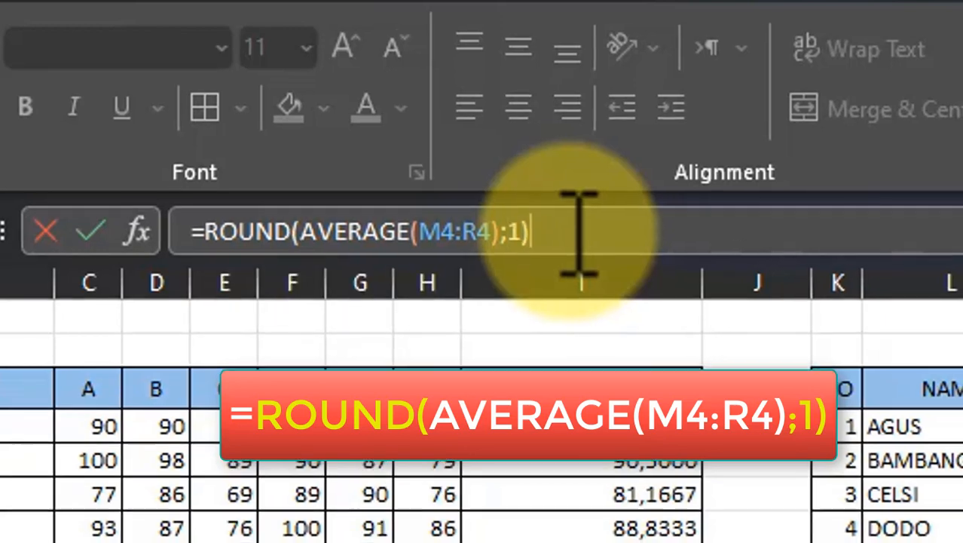
pyautogui.press('Return')
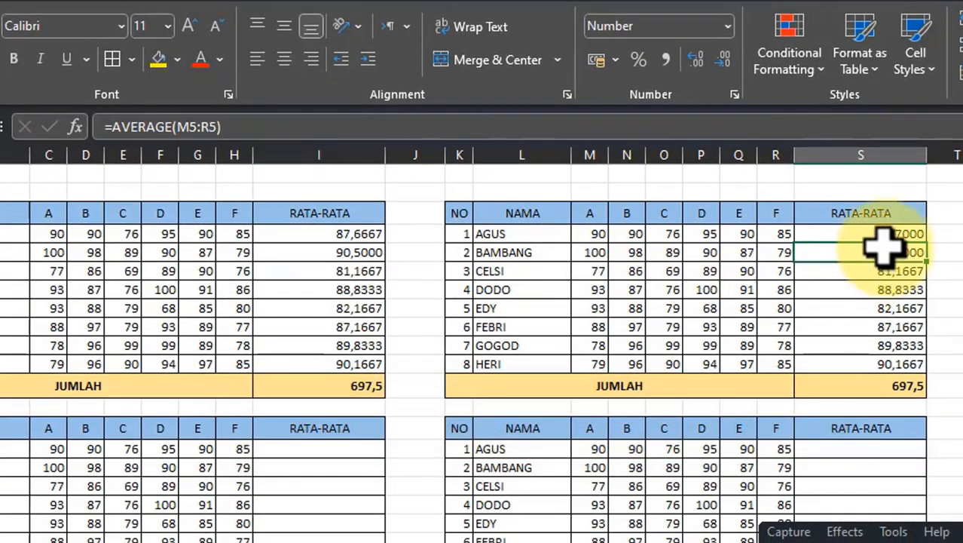
# - Fill the combined ROUND and AVERAGE formula from S4 down to S11
pyautogui.click(885, 234)
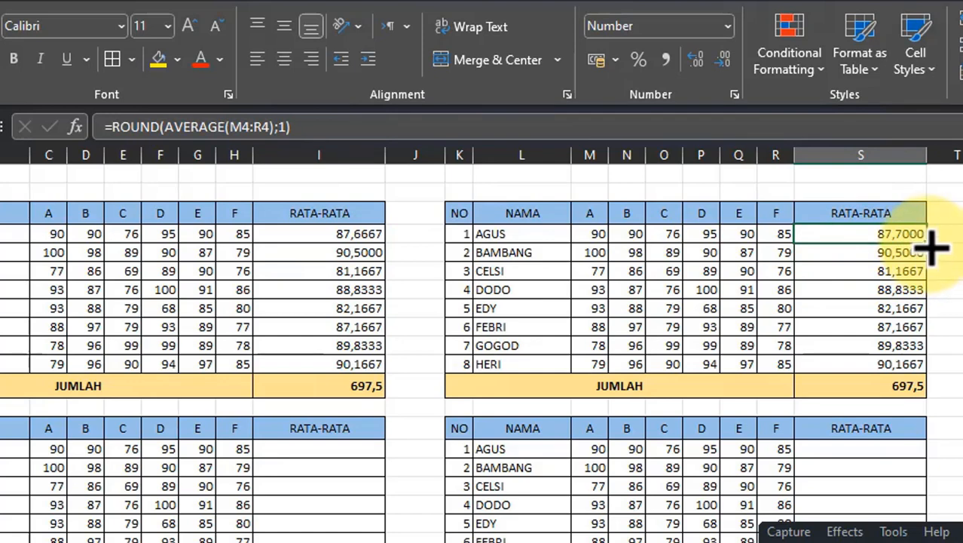
pyautogui.moveTo(933, 248); pyautogui.dragTo(925, 366)
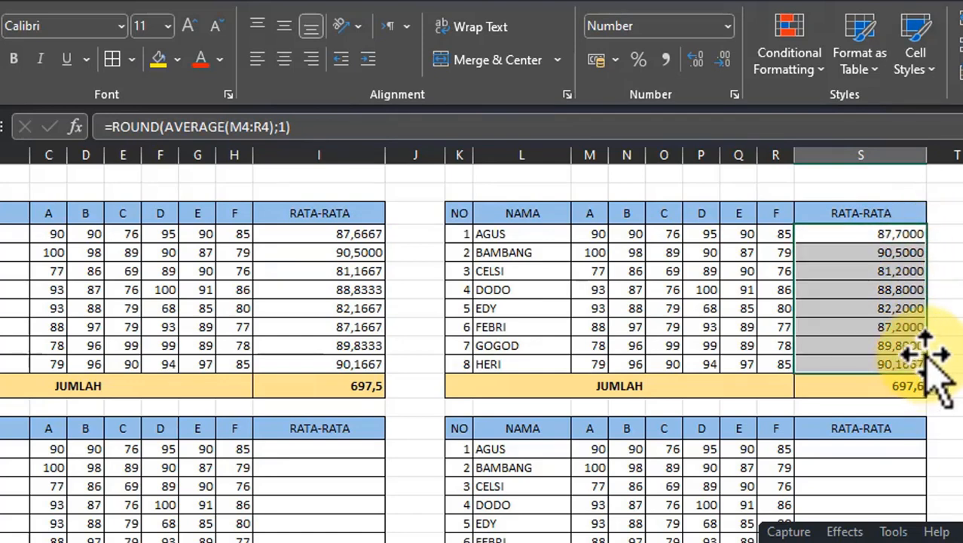
pyautogui.click(908, 343)
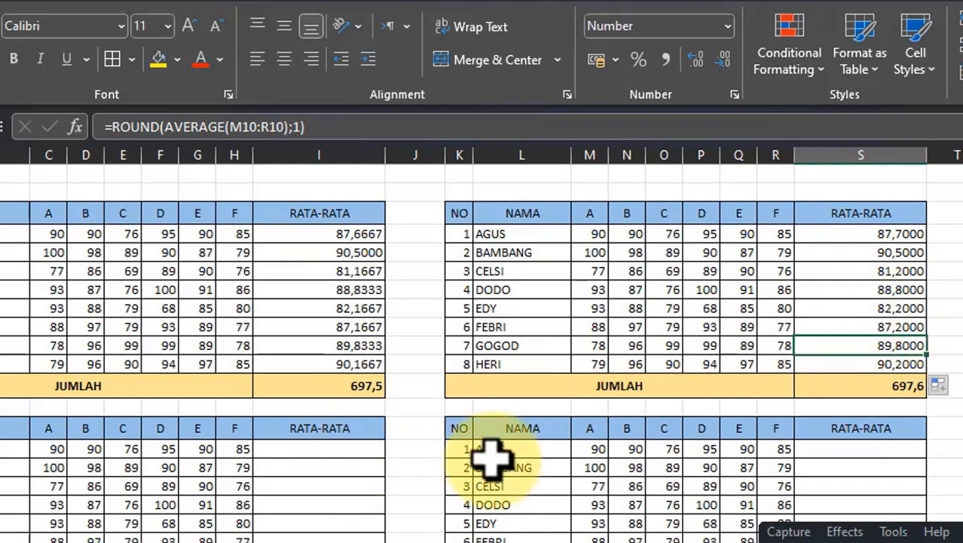
# - Enter =ROUND(AVERAGE(C15:H15);1) in RATA-RATA cell I15 of the lower table
pyautogui.scroll(-1, 326, 471)
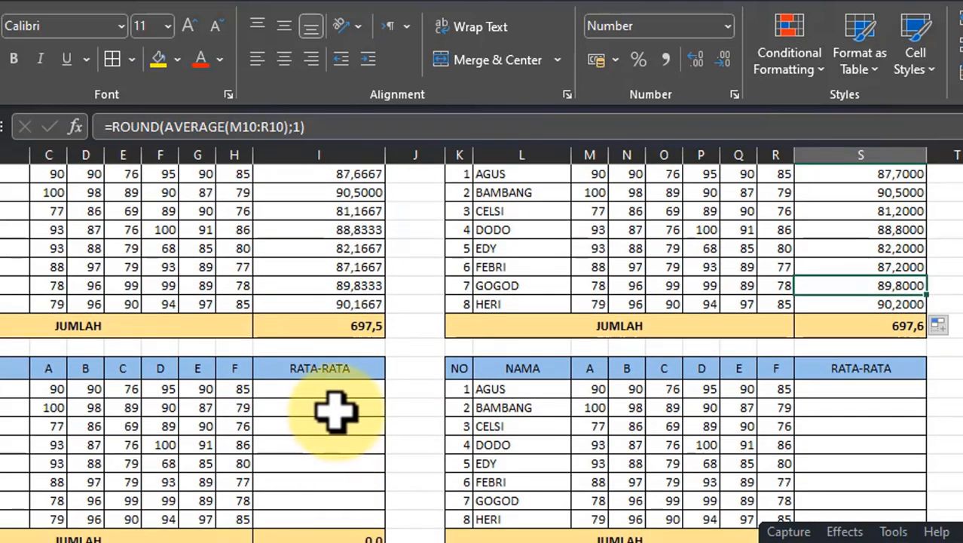
pyautogui.scroll(1, 330, 407)
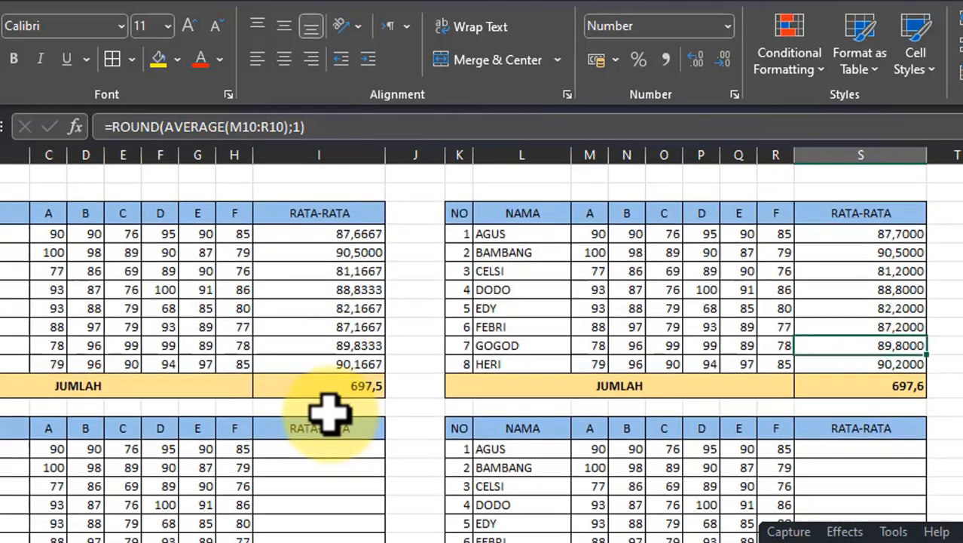
pyautogui.click(335, 451)
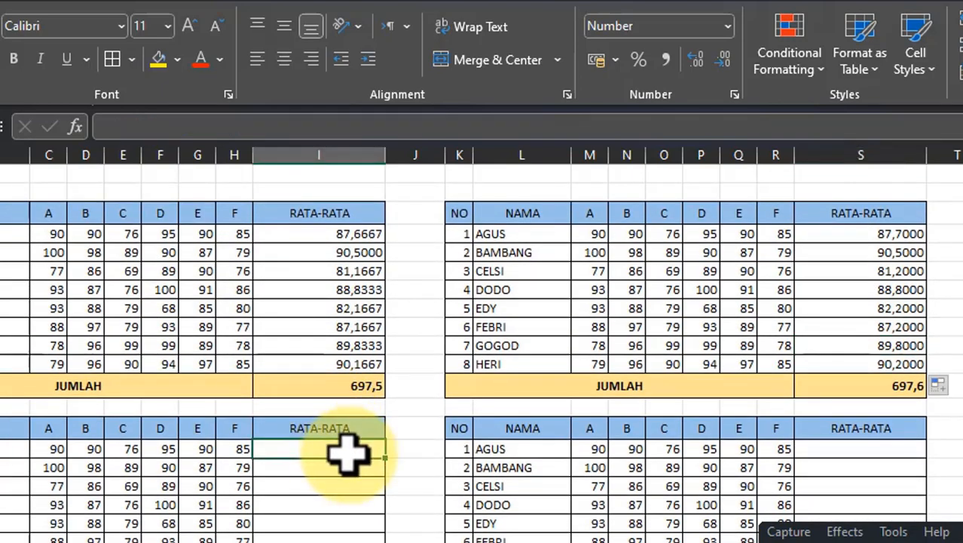
pyautogui.write('=')
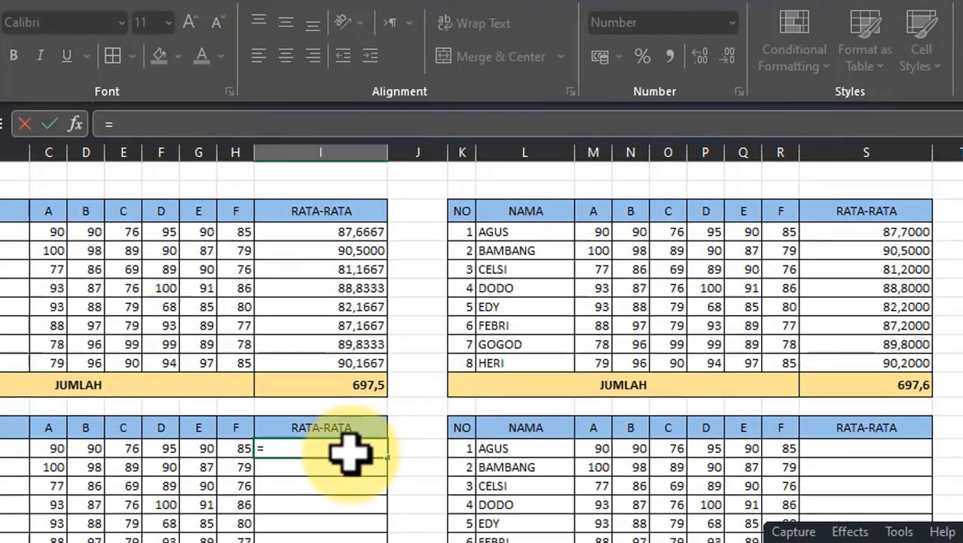
pyautogui.write('ROUND')
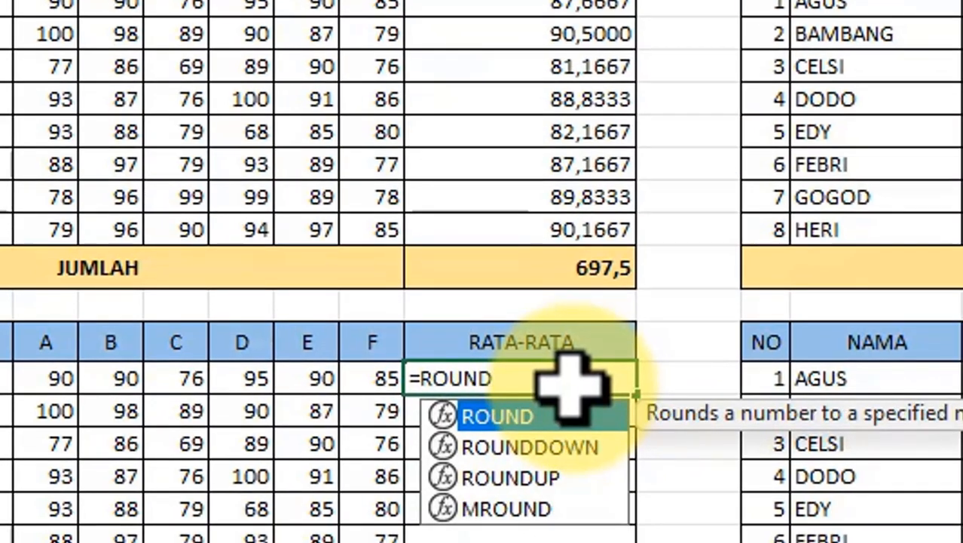
pyautogui.write('(')
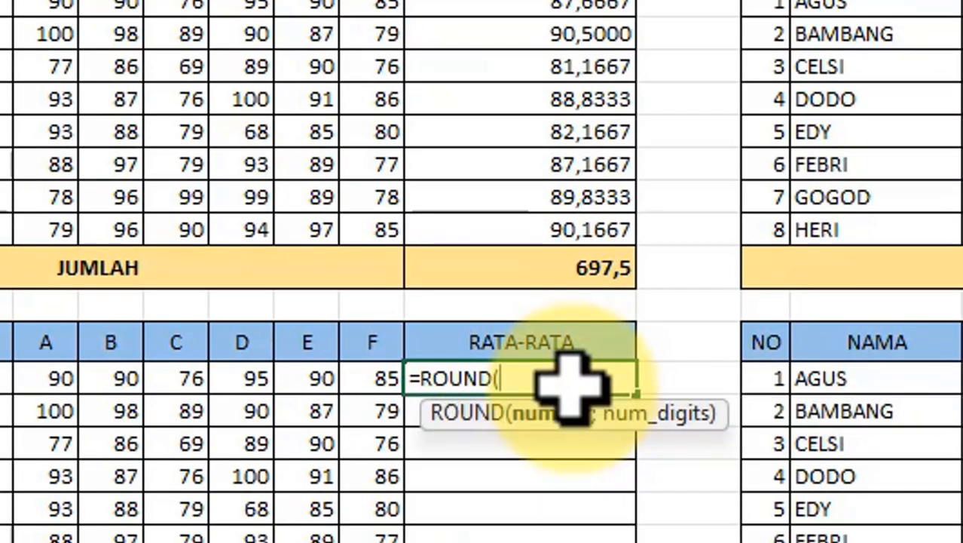
pyautogui.write('AVER')
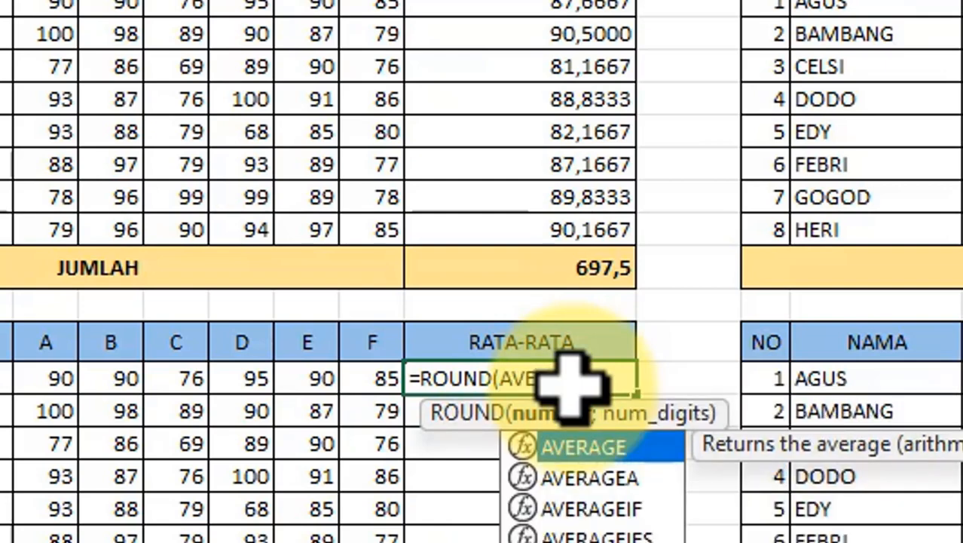
pyautogui.press('Tab')
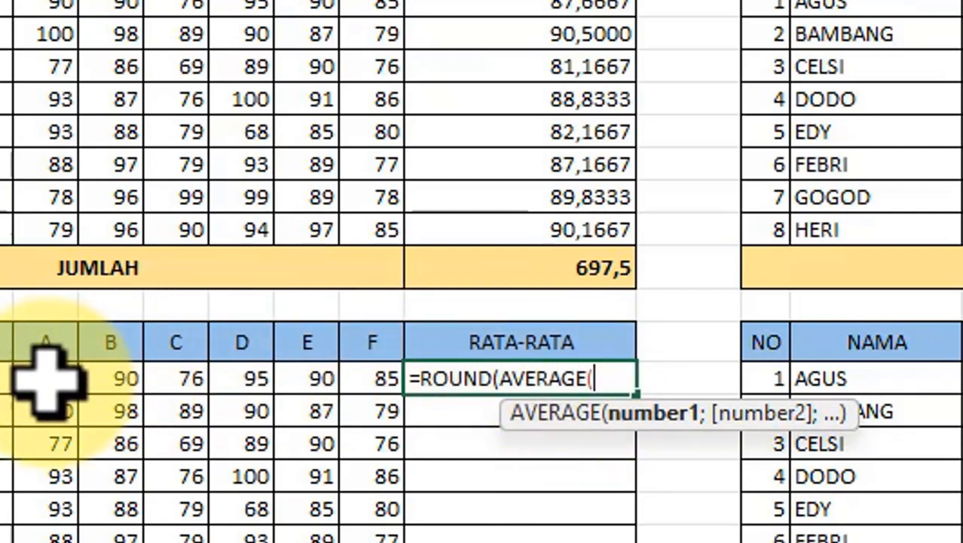
pyautogui.moveTo(45, 375); pyautogui.dragTo(358, 380)
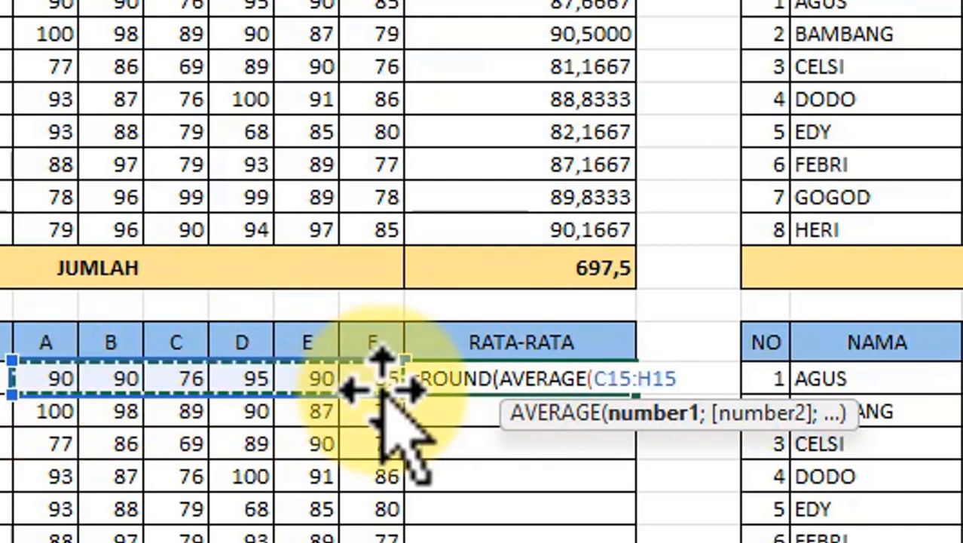
pyautogui.write(')')
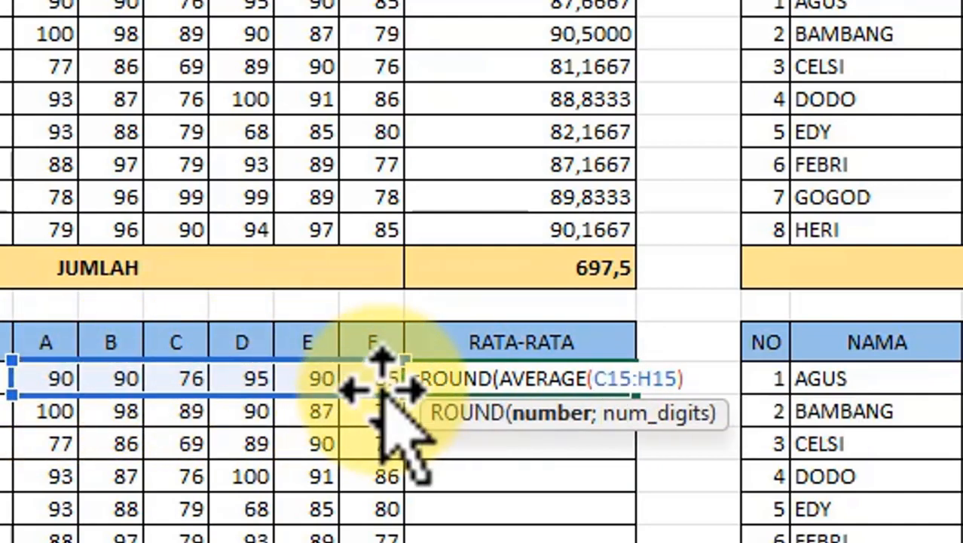
pyautogui.write(';')
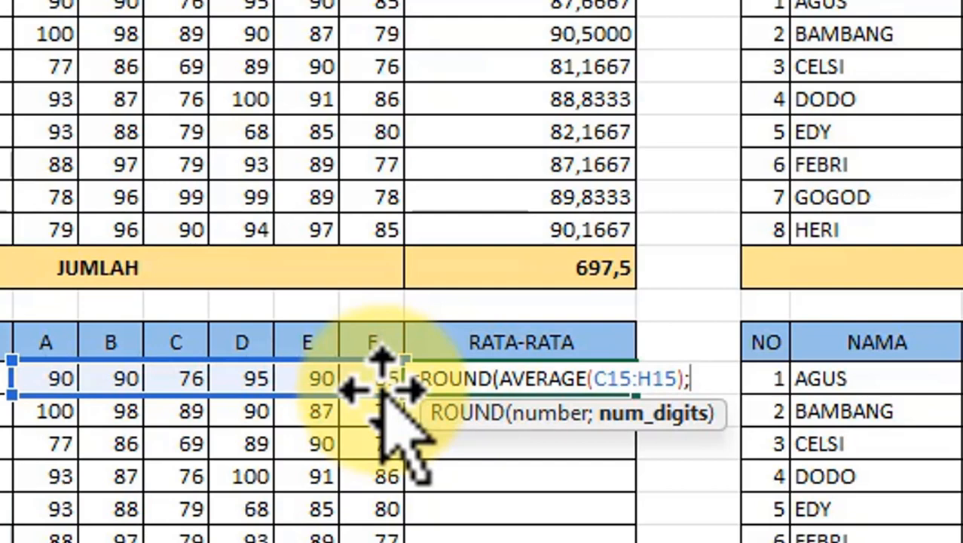
pyautogui.write('1)')
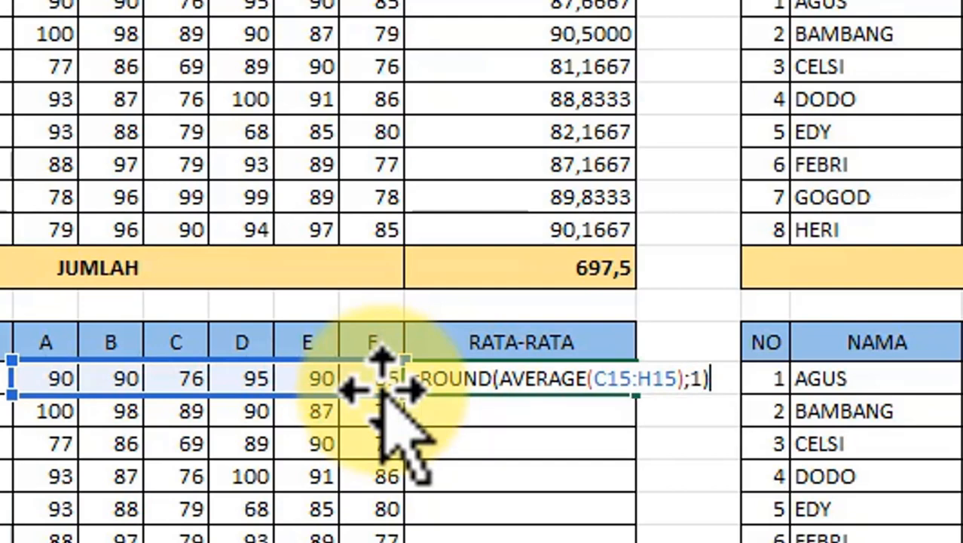
pyautogui.press('Return')
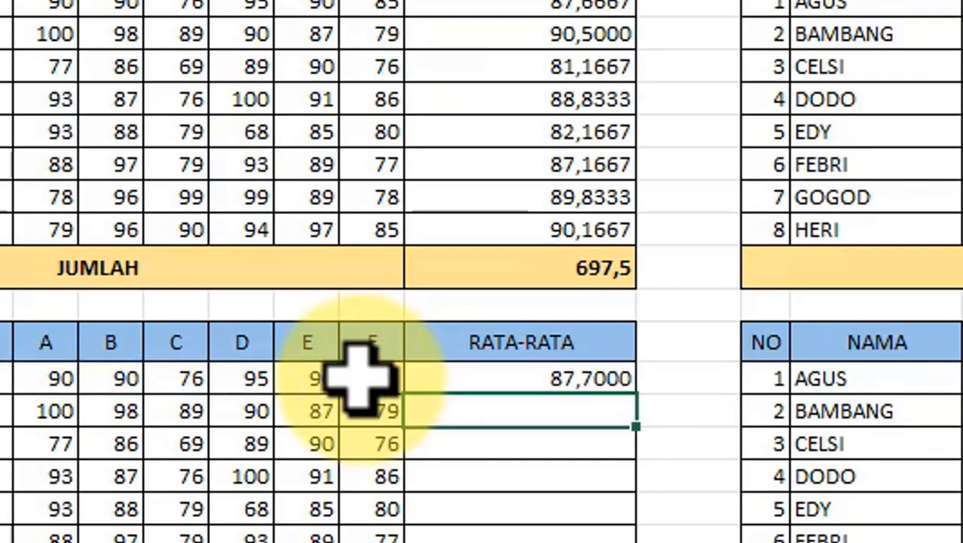
# - Fill the ROUND and AVERAGE formula from I15 down to I22
pyautogui.click(625, 383)
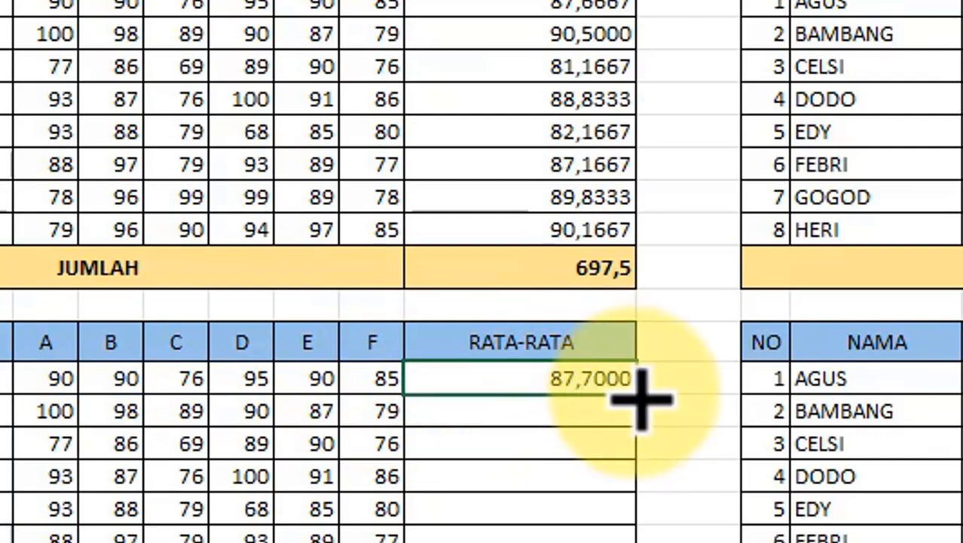
pyautogui.doubleClick(636, 396)
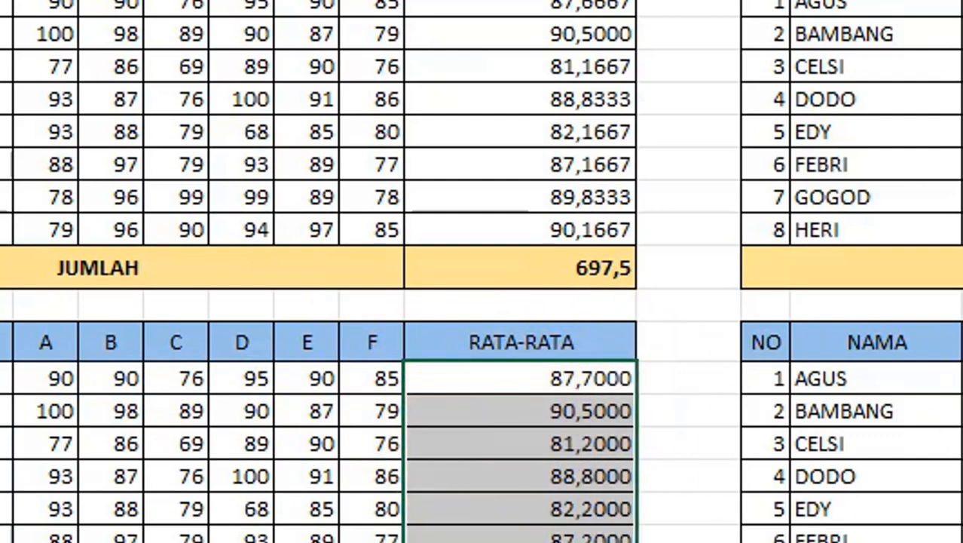
pyautogui.click(483, 540)
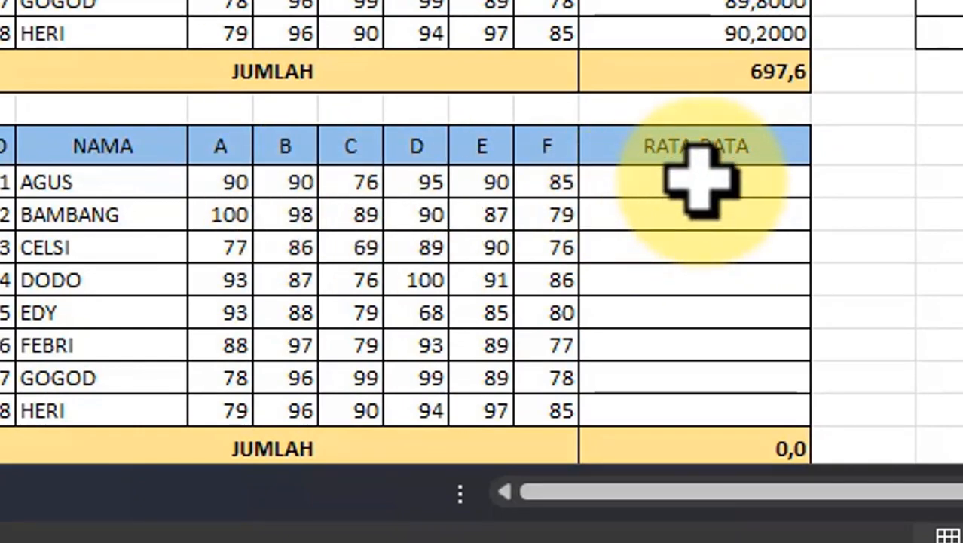
# - Enter =ROUNDUP(AVERAGE(M15:R15);2) in RATA-RATA cell S15 to round the average up to two decimals
pyautogui.click(700, 181)
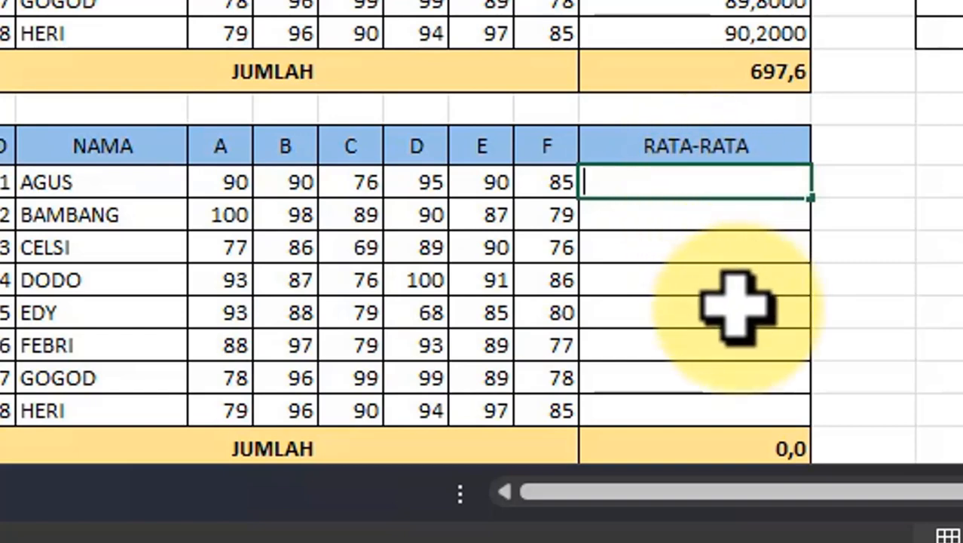
pyautogui.write('=ROUNDUP')
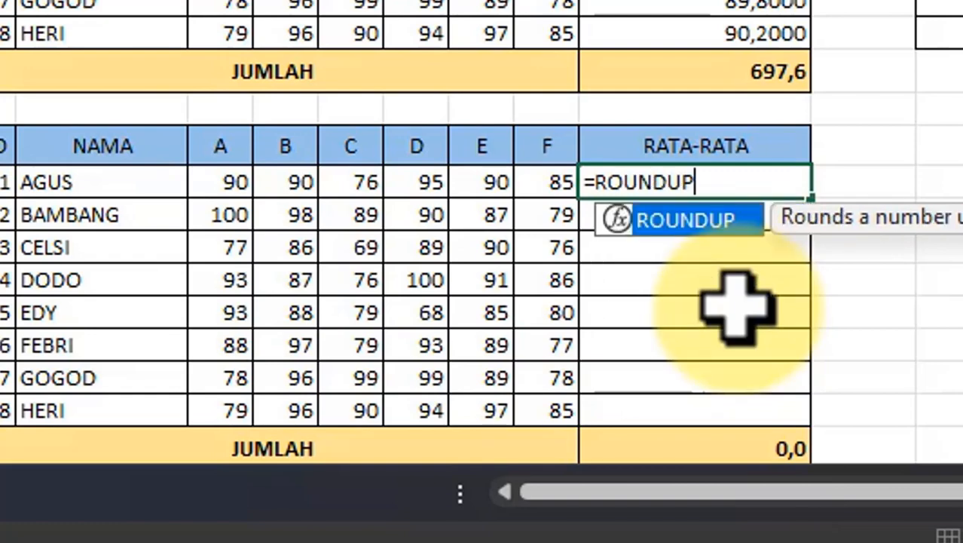
pyautogui.write('(AVERAGE')
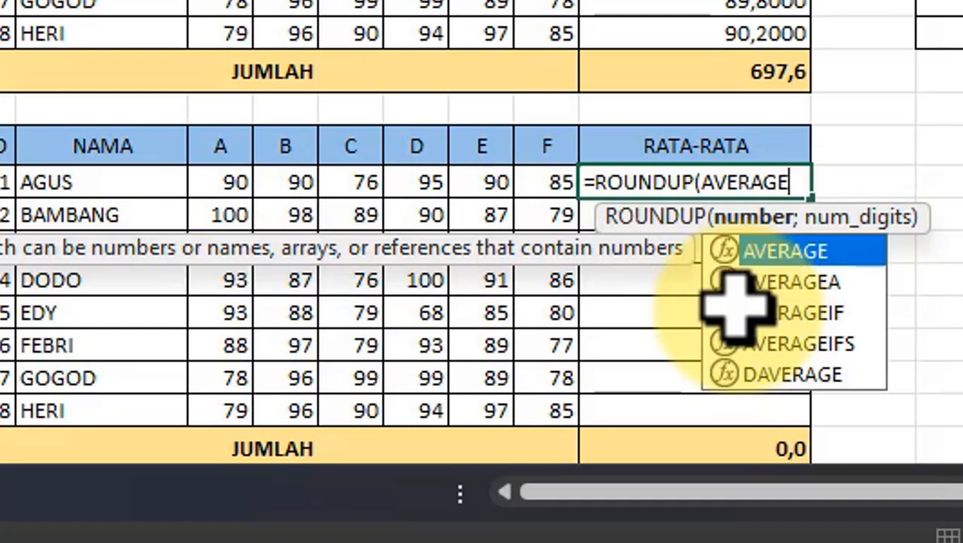
pyautogui.write('(')
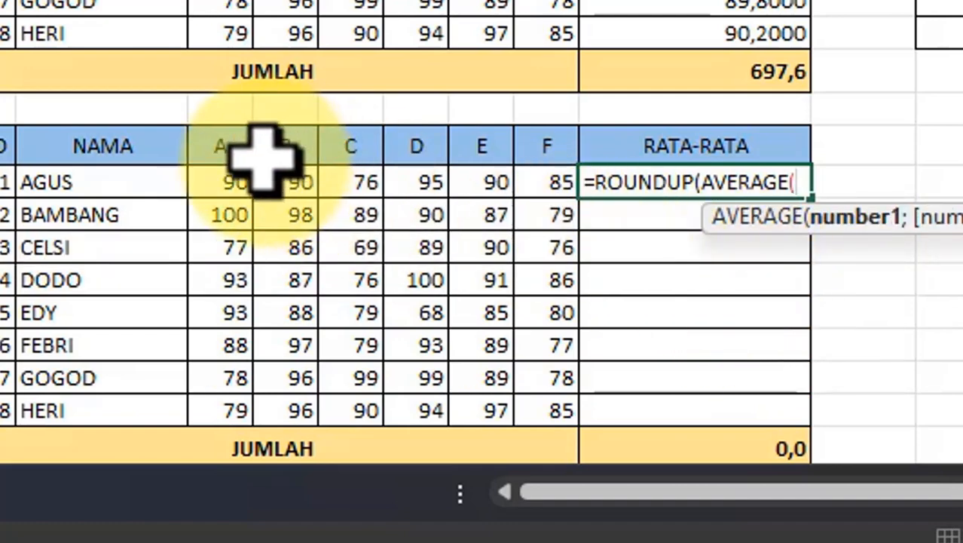
pyautogui.moveTo(226, 174); pyautogui.dragTo(561, 201)
pyautogui.write(')')
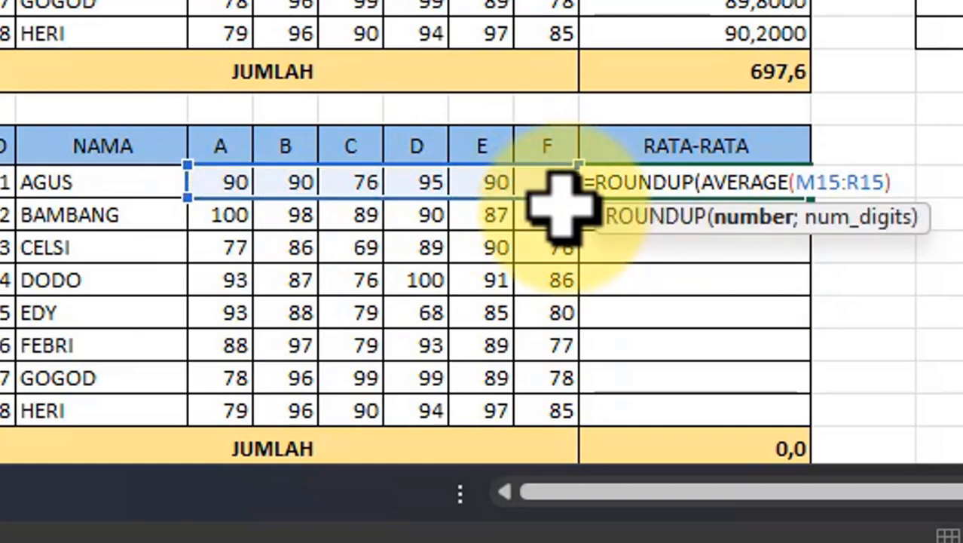
pyautogui.write(';')
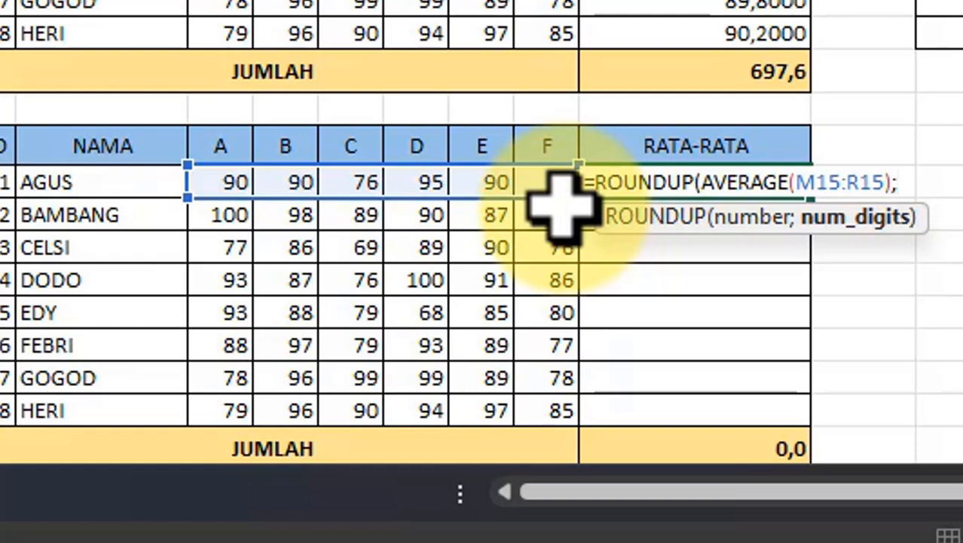
pyautogui.write('2)')
pyautogui.press('Return')
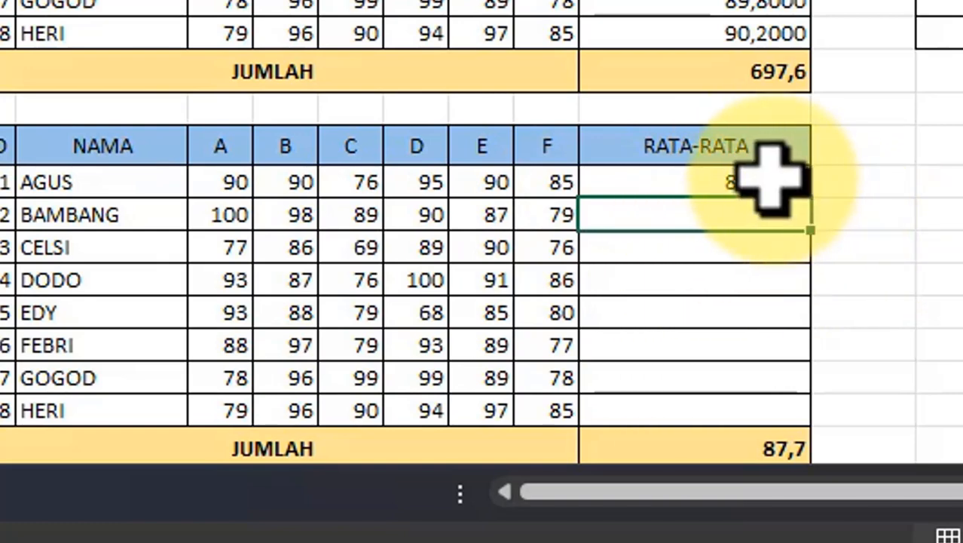
# - Fill the ROUNDUP and AVERAGE formula from S15 down to S22
pyautogui.click(802, 185)
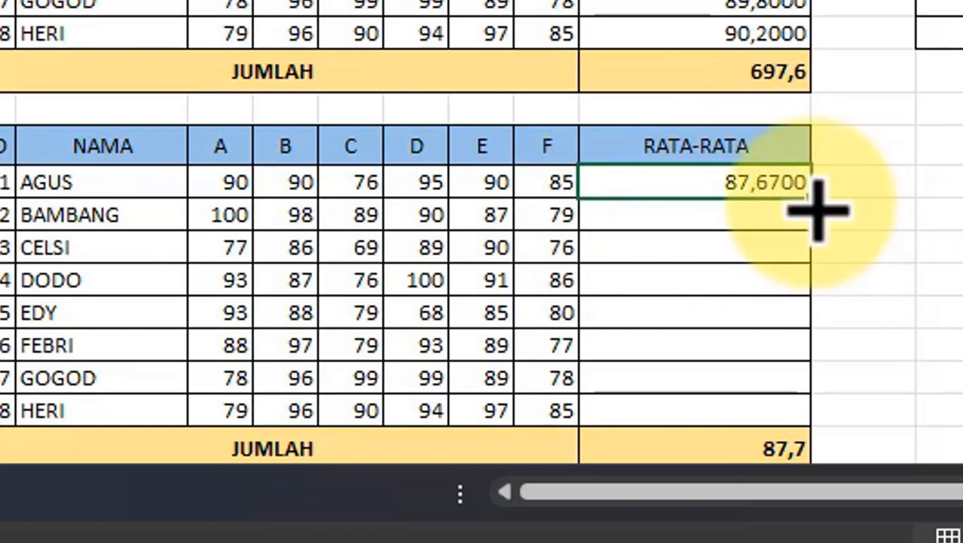
pyautogui.moveTo(812, 200); pyautogui.dragTo(822, 434)
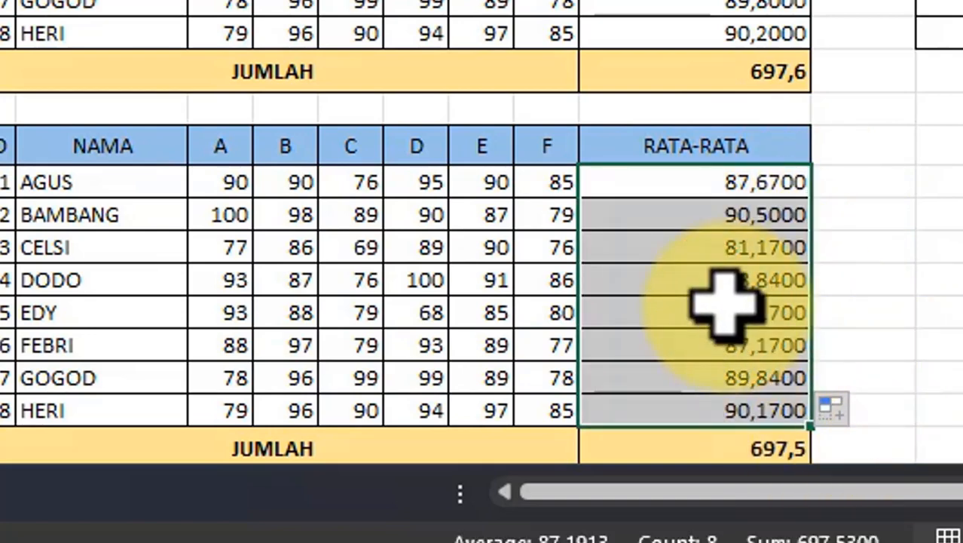
pyautogui.click(725, 307)
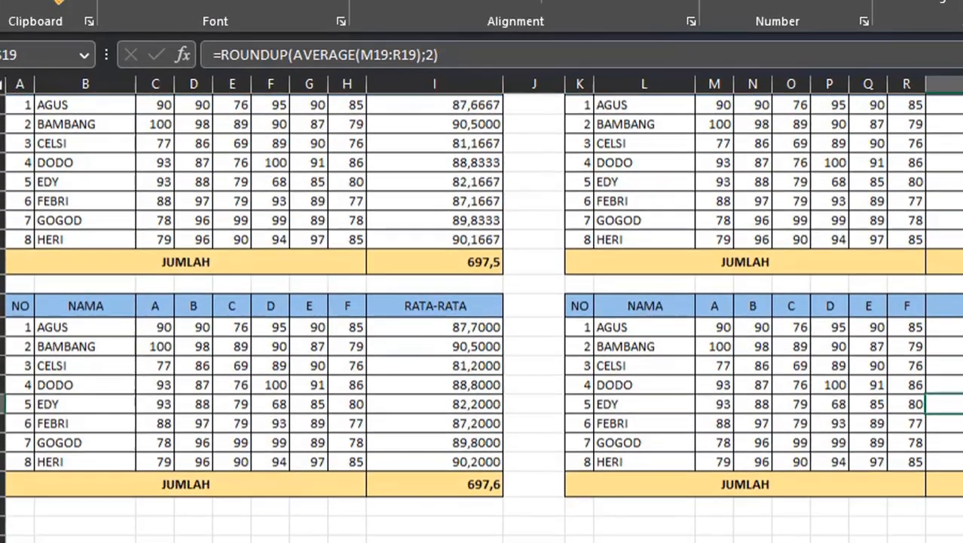
# - Wrap the JUMLAH sum in I23 in ROUND with one decimal, giving =ROUND(SUM(I15:I22);1)
pyautogui.click(486, 490)
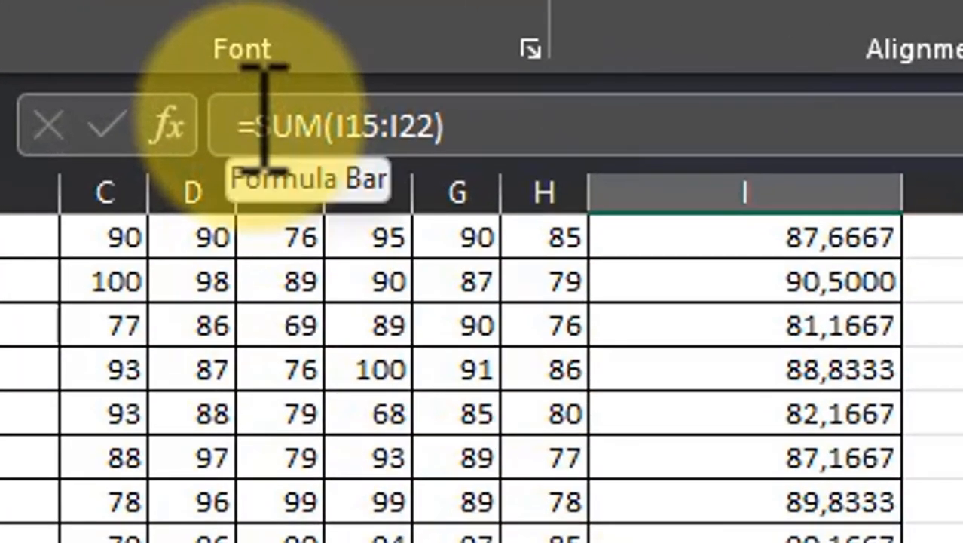
pyautogui.click(259, 121)
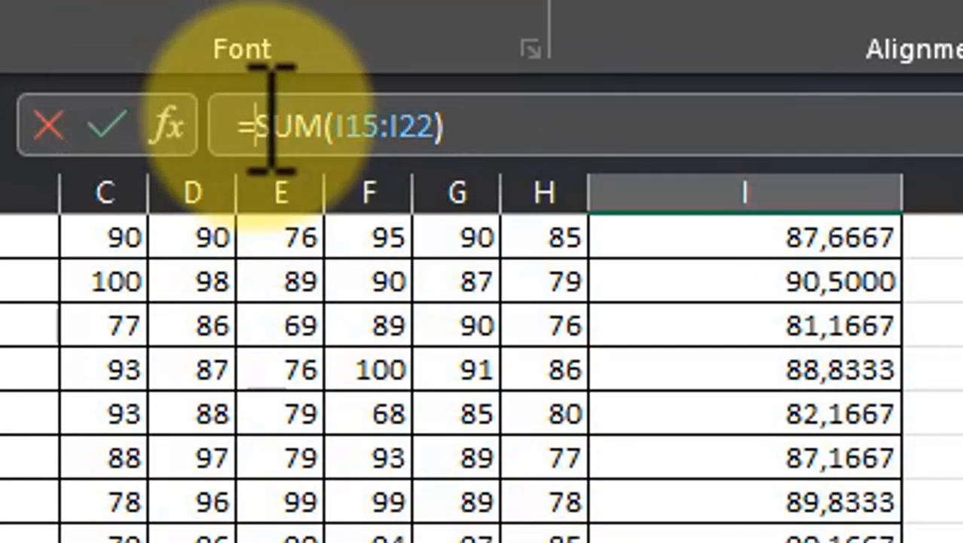
pyautogui.write('ROUN')
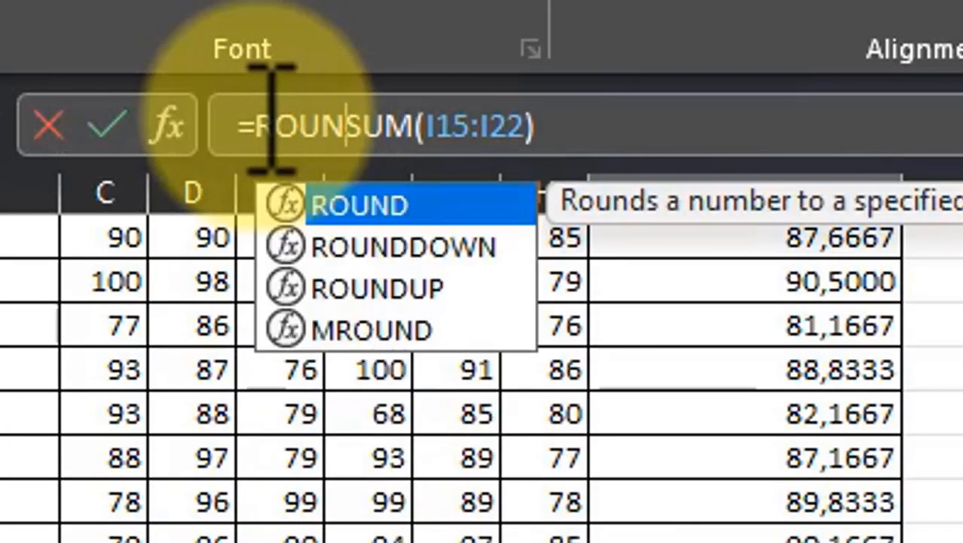
pyautogui.write('D')
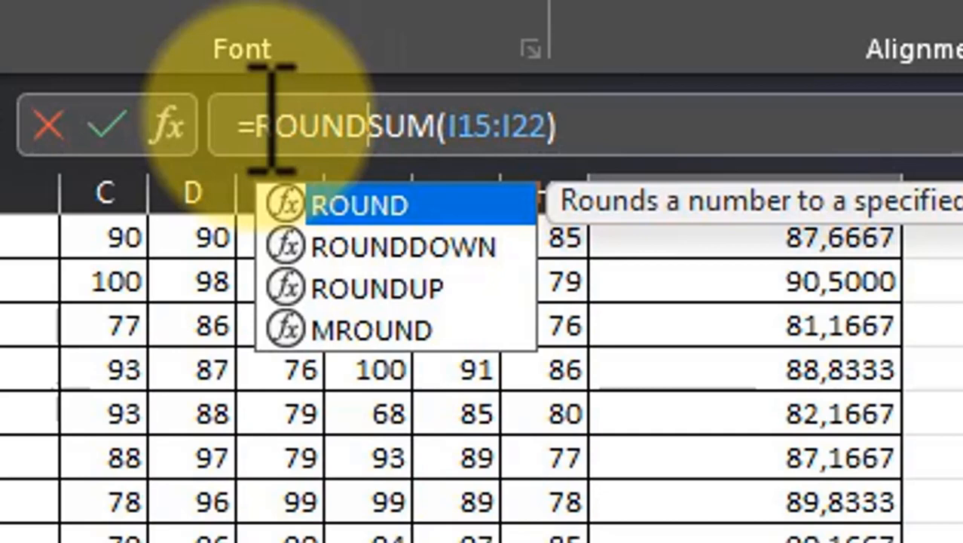
pyautogui.write('(')
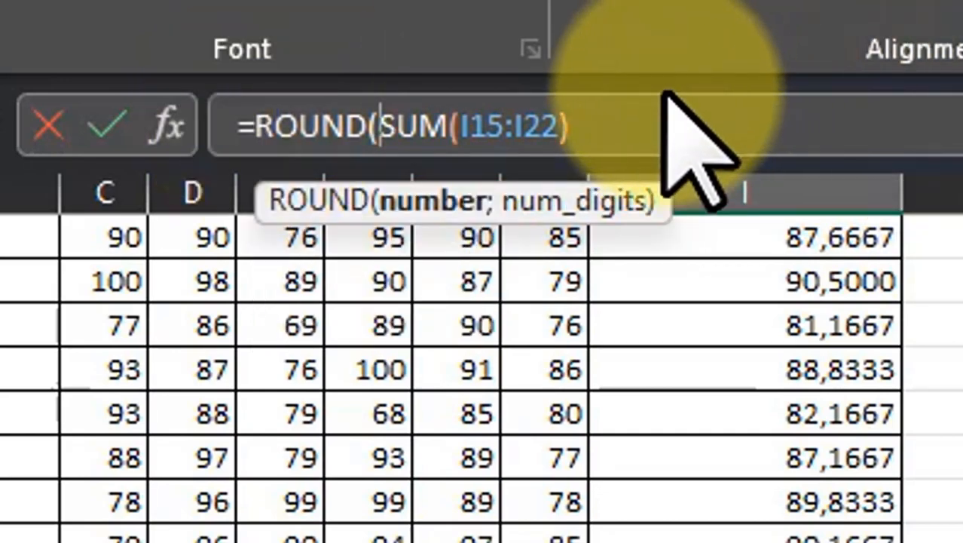
pyautogui.click(658, 136)
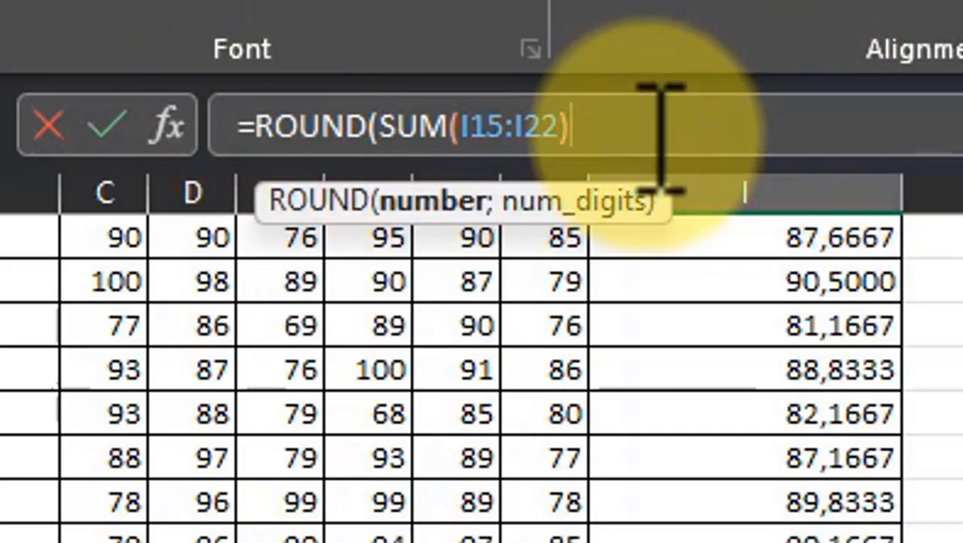
pyautogui.write(';')
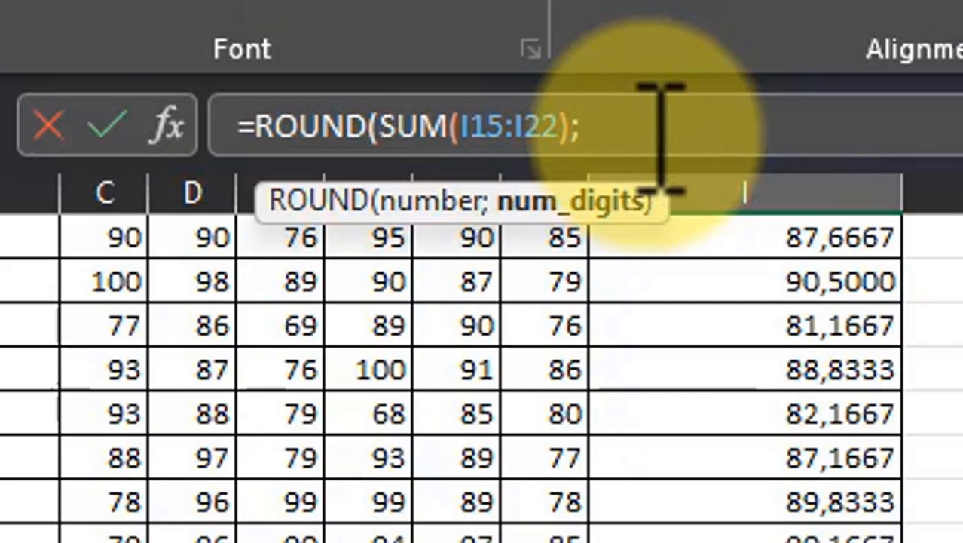
pyautogui.write('1)')
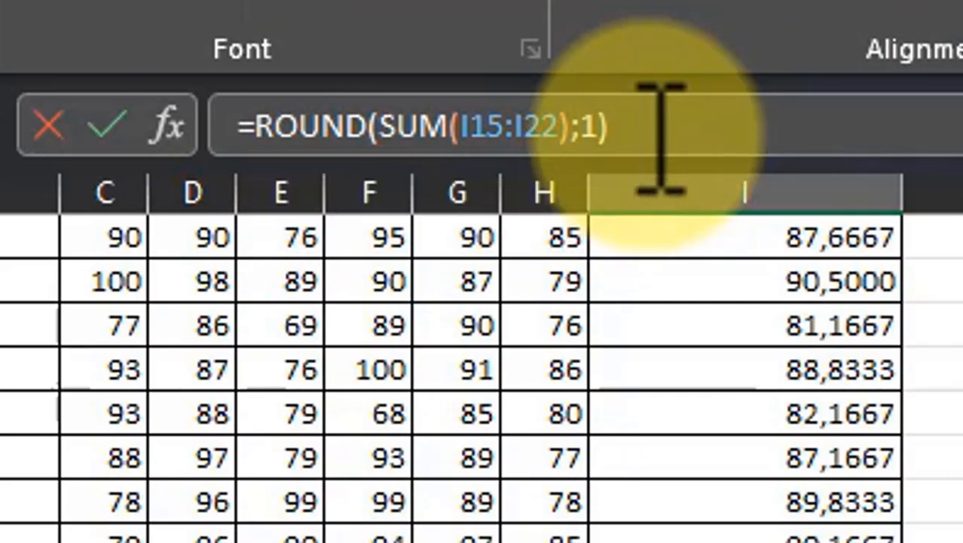
pyautogui.press('Return')
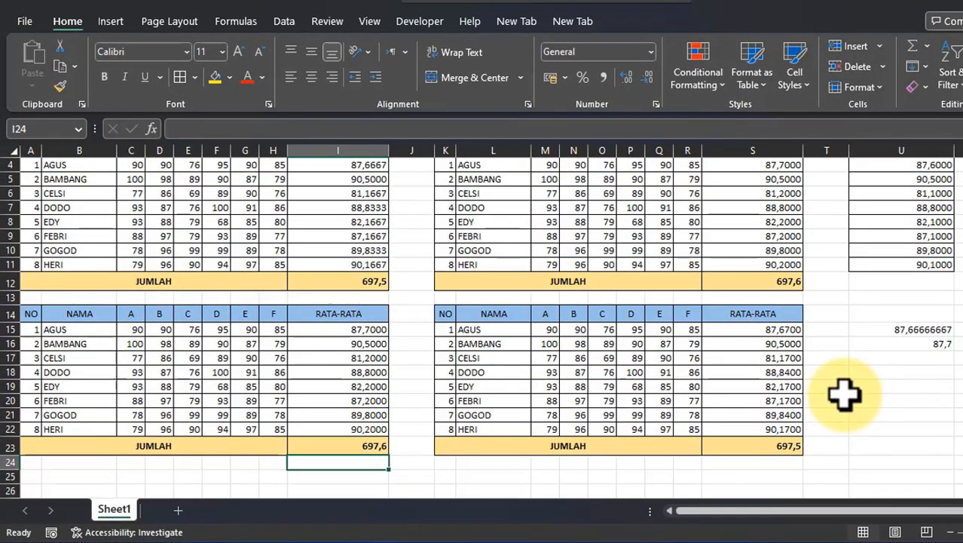
pyautogui.scroll(1, 844, 392)
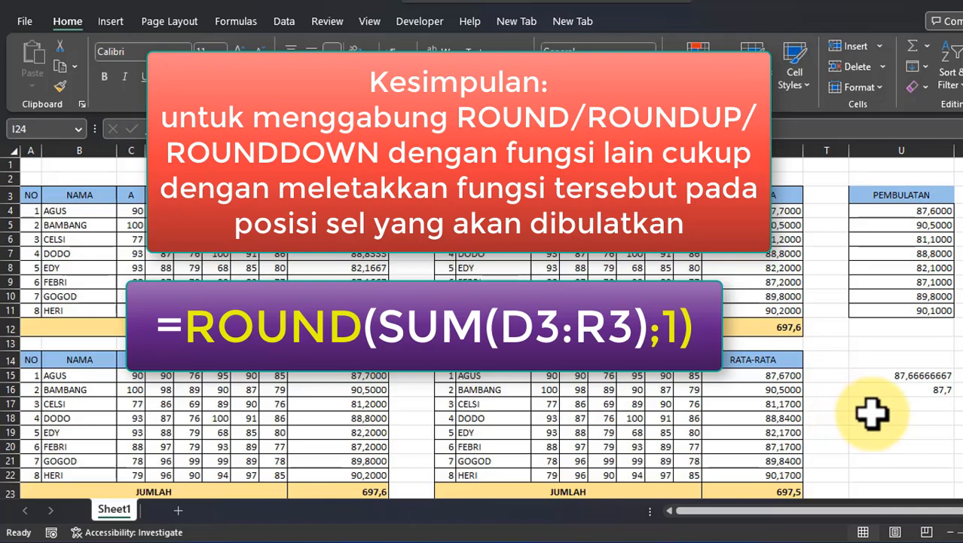
pyautogui.scroll(-2, 872, 413)
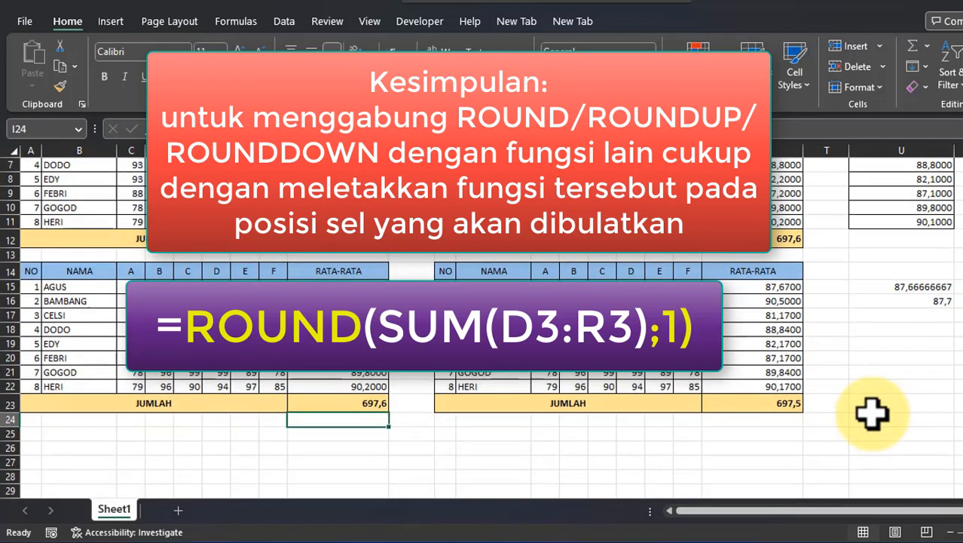